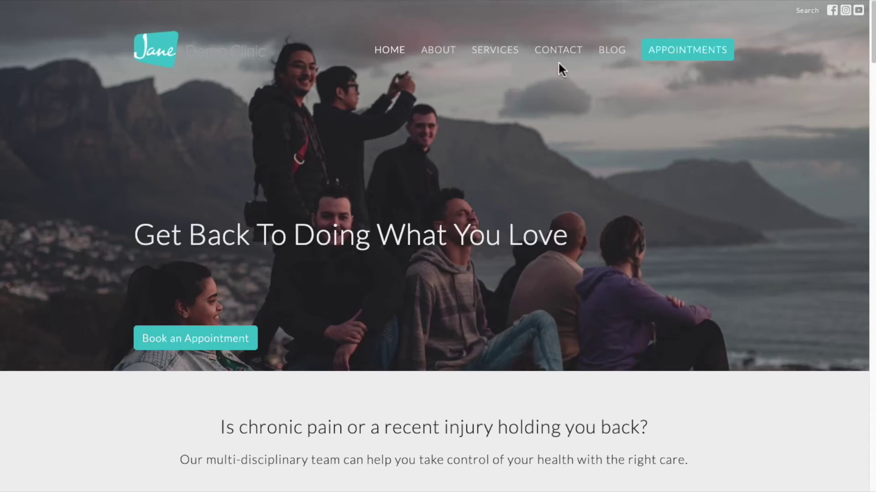
Step: Browse the demo clinic website's Blog and Services pages and return to its Home page
click(617, 61)
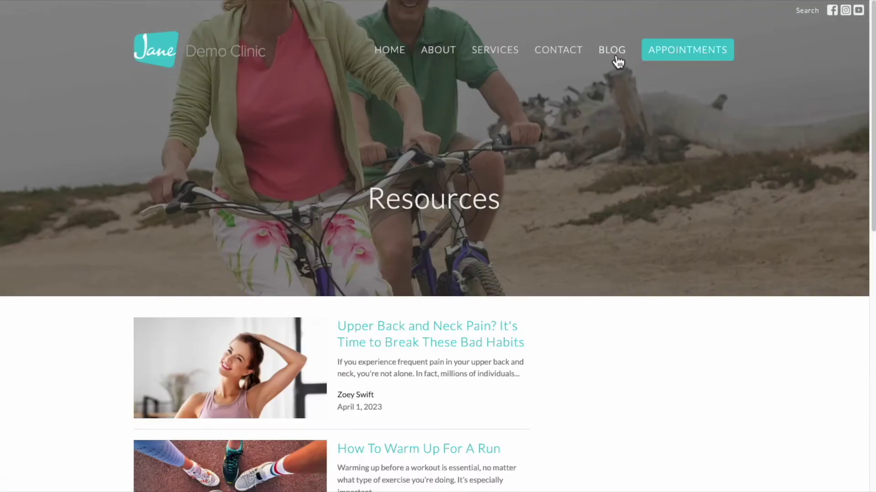
click(514, 59)
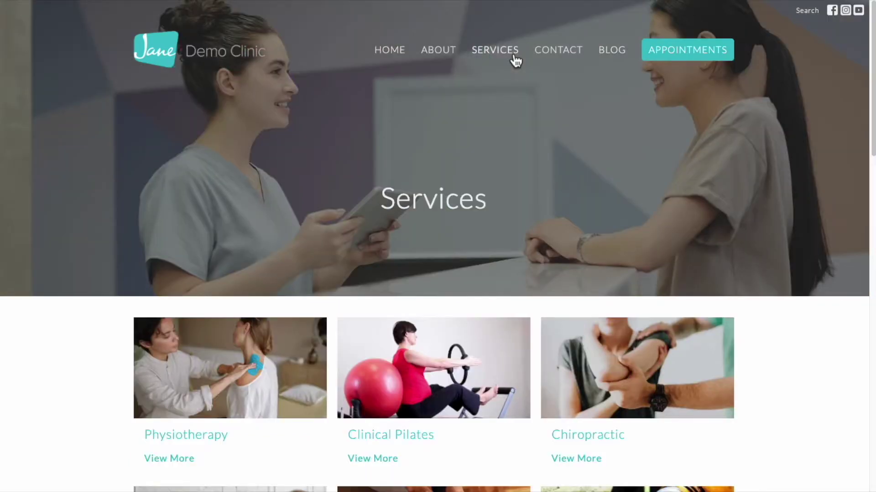
click(397, 58)
Step: Play and pause the Demo Clinic Physio video on the home page and return to the main banner
drag(872, 43, 869, 93)
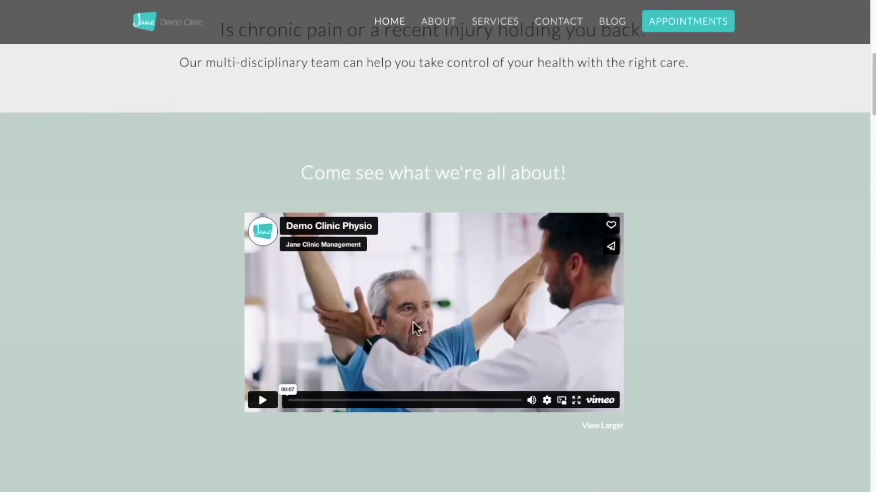
click(260, 401)
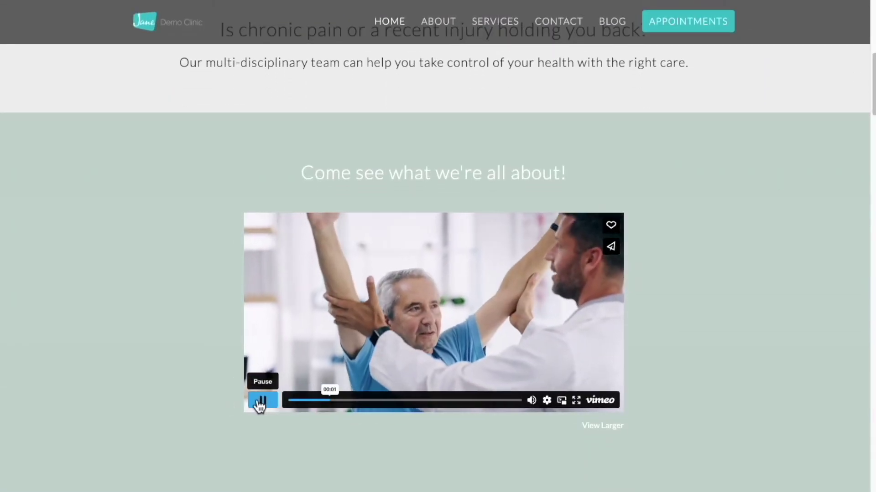
click(261, 401)
drag(871, 84, 871, 51)
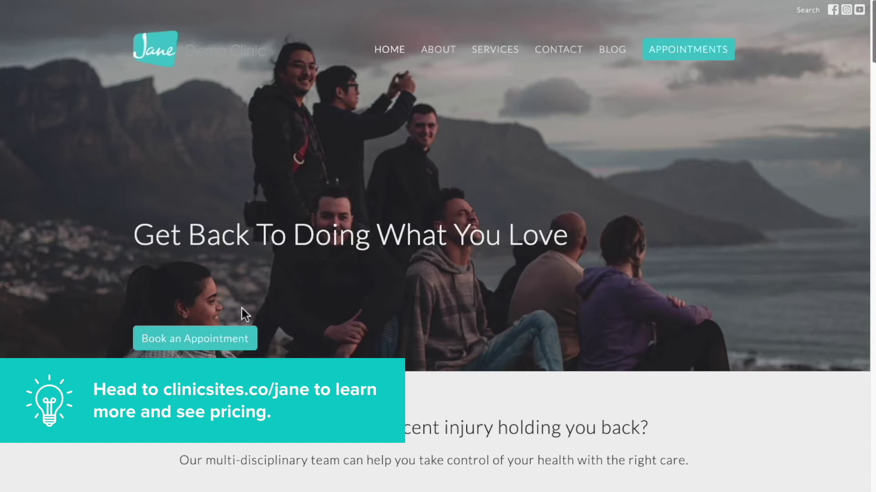
Step: Open the clinic's online booking site and start booking an appointment at The Village location
click(135, 345)
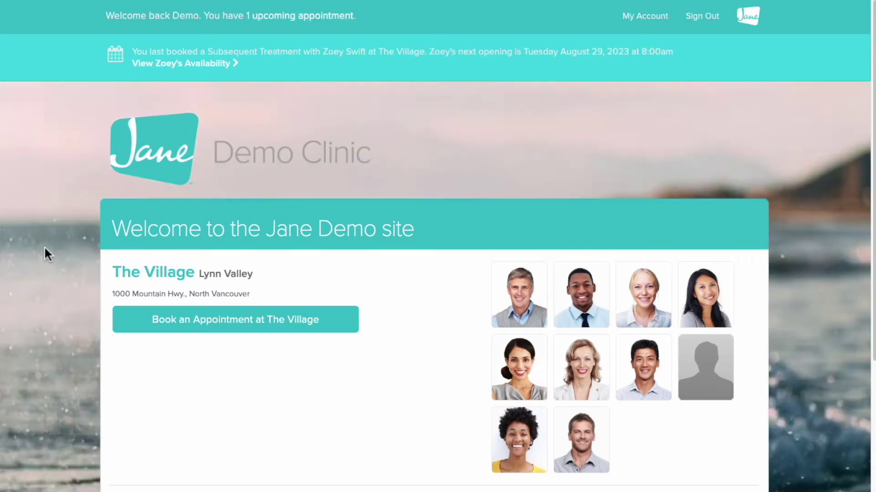
scroll(44, 245, down, 5)
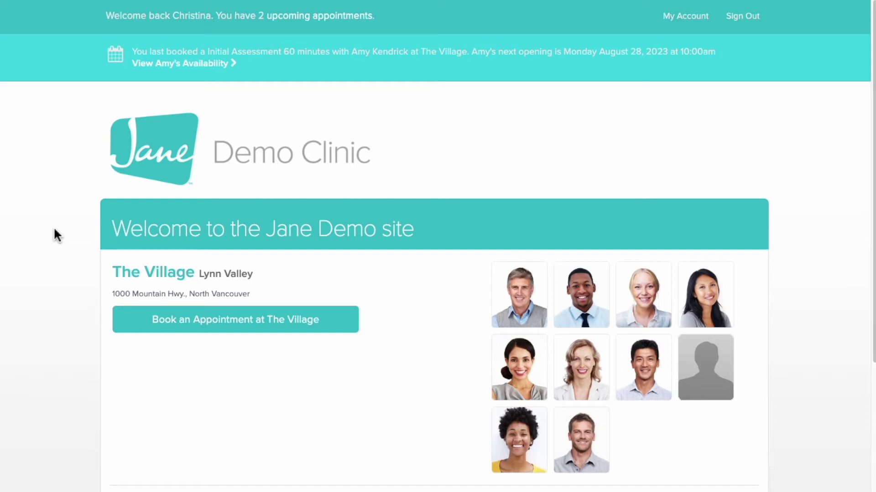
click(147, 323)
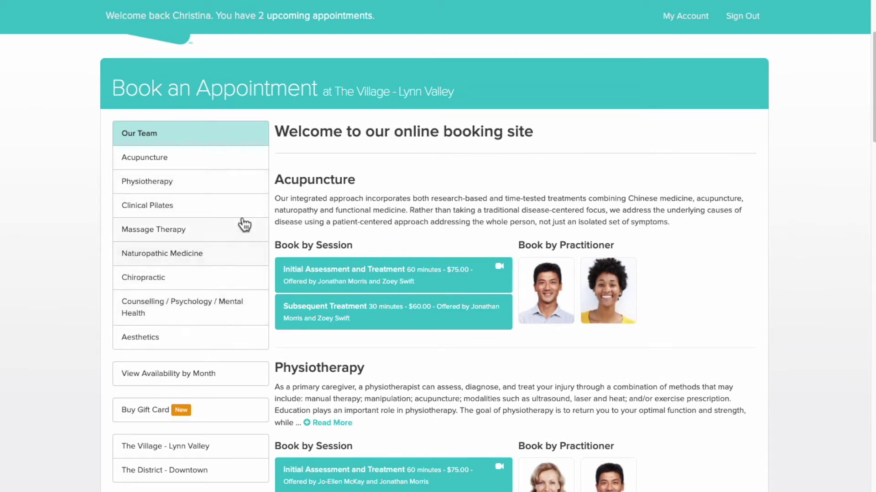
Step: Examine the bookable sessions listed for each discipline and the Online Appointments telehealth page
scroll(233, 236, down, 5)
scroll(233, 236, down, 8)
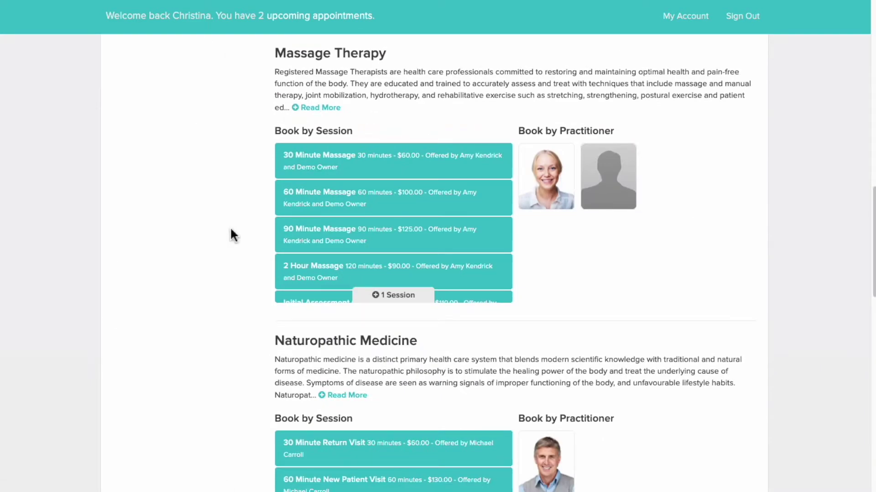
scroll(231, 230, up, 7)
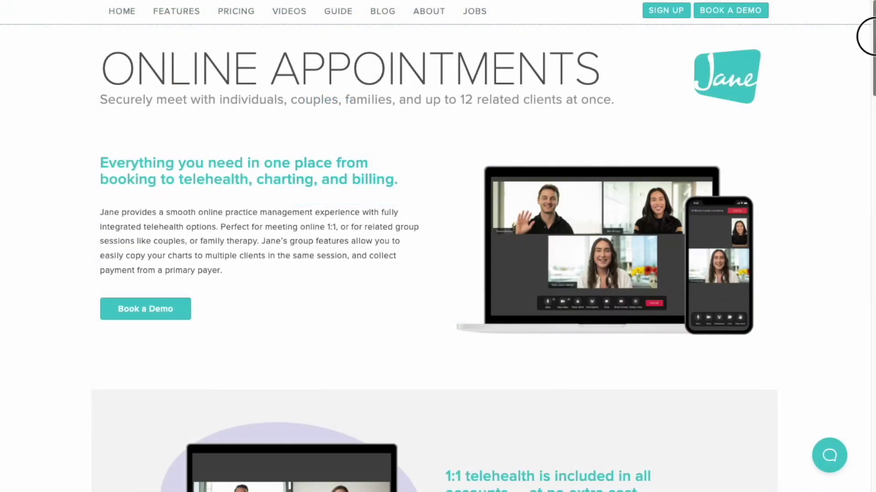
drag(871, 37, 872, 107)
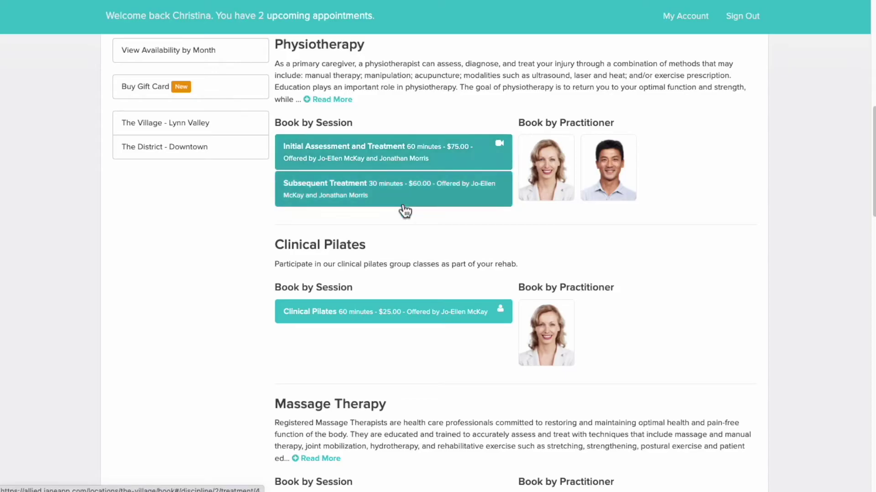
Step: Reserve the Massage Therapy Initial Assessment 60 minutes for Tuesday, August 29, 2023 at 10:00 AM and continue to payment information
scroll(216, 307, down, 6)
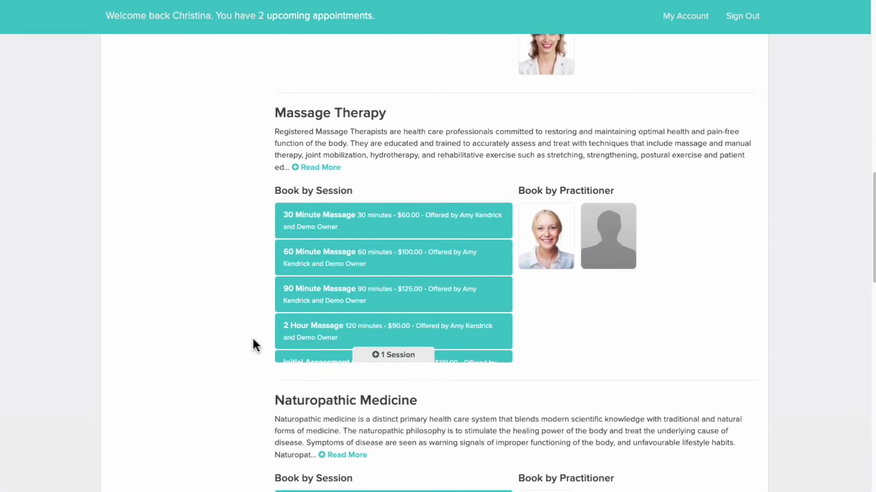
click(370, 356)
click(358, 367)
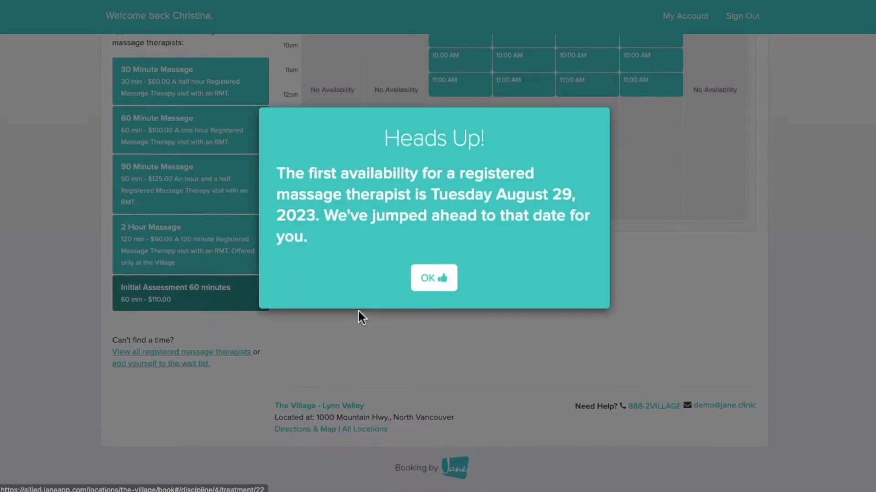
click(433, 317)
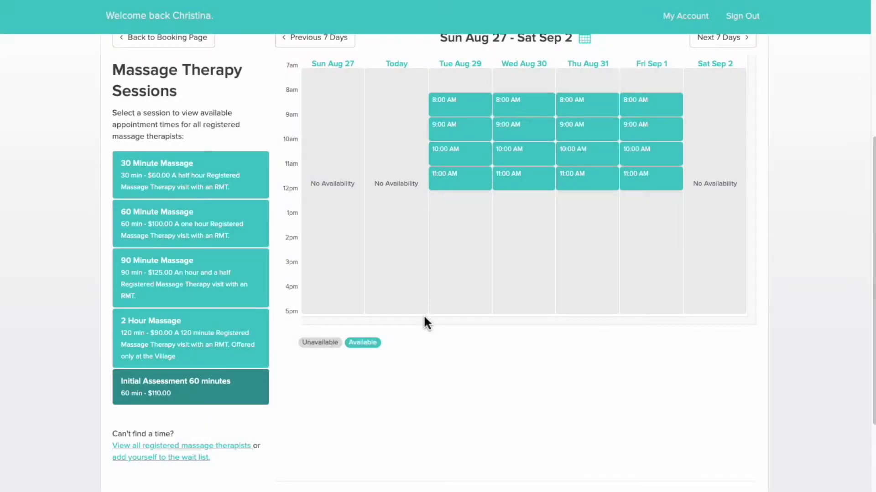
click(459, 163)
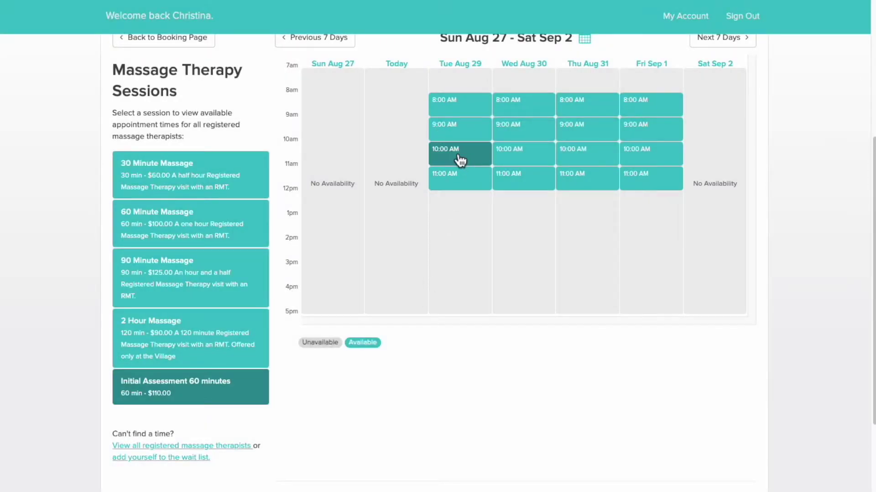
click(472, 159)
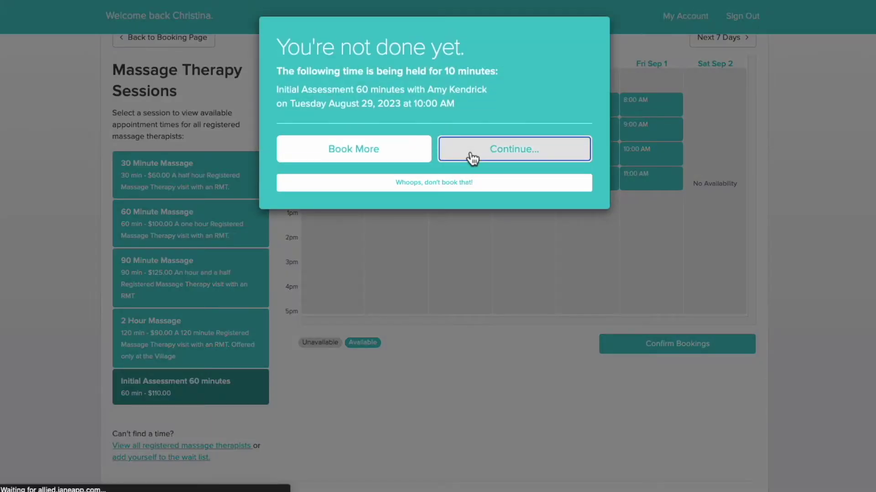
Step: Enter the card number, expiry date, security code and postal code, and save the credit card to complete the booking
scroll(469, 156, down, 2)
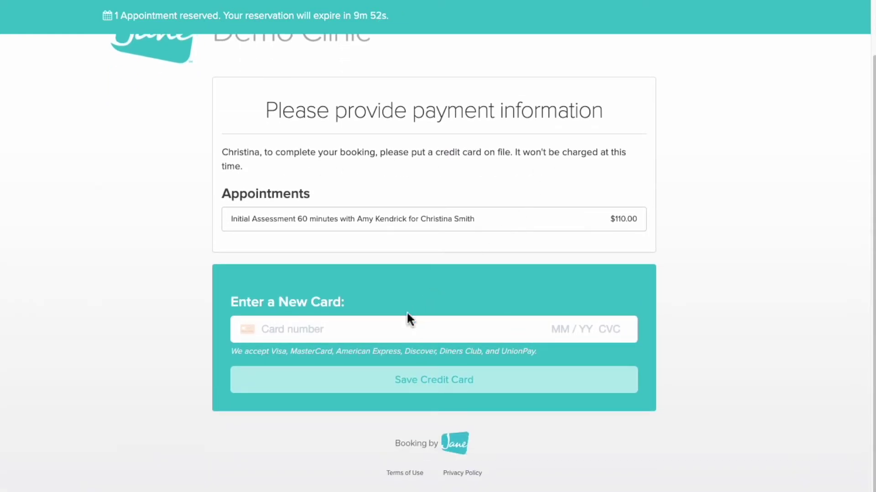
click(393, 331)
text(4111 1111 1111 1111 11 / 24 123 12345)
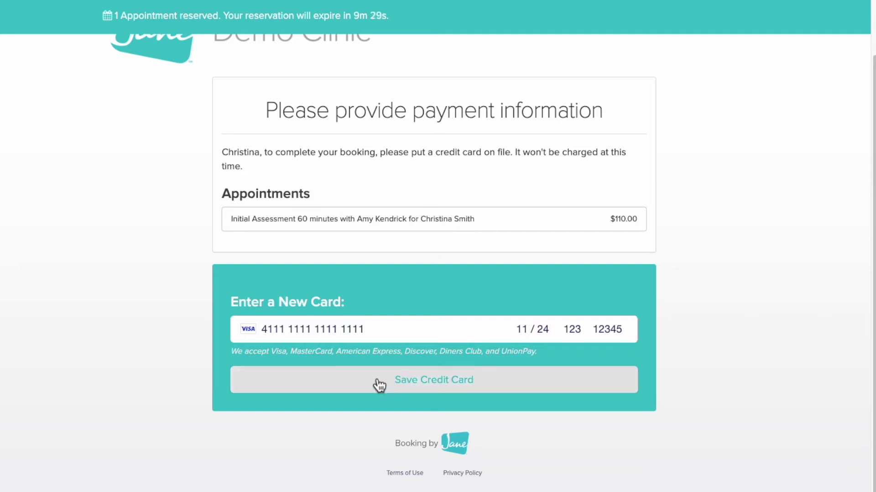
click(376, 380)
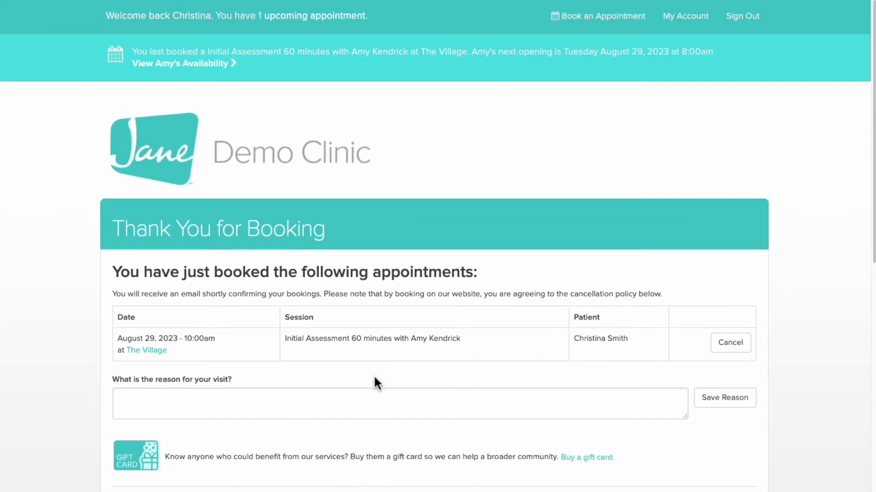
Step: Open the online intake form from the booking confirmation and look through the fields of its Profile Information step
scroll(375, 380, down, 5)
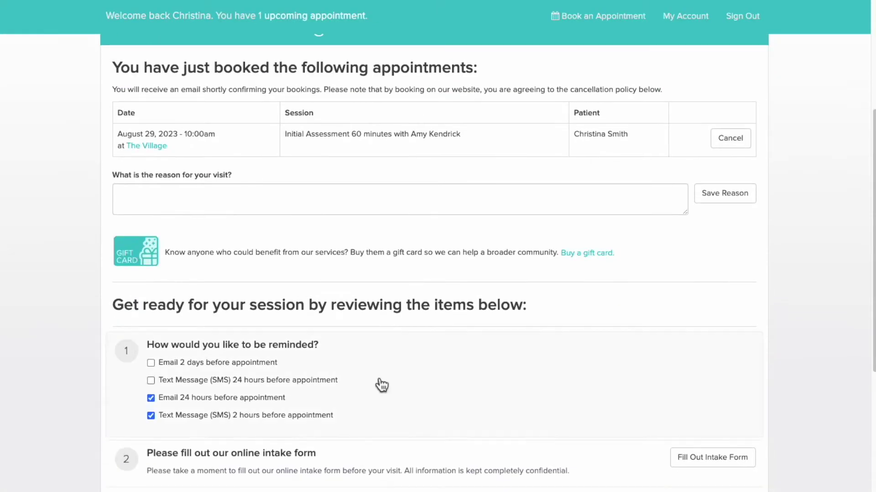
scroll(380, 385, down, 4)
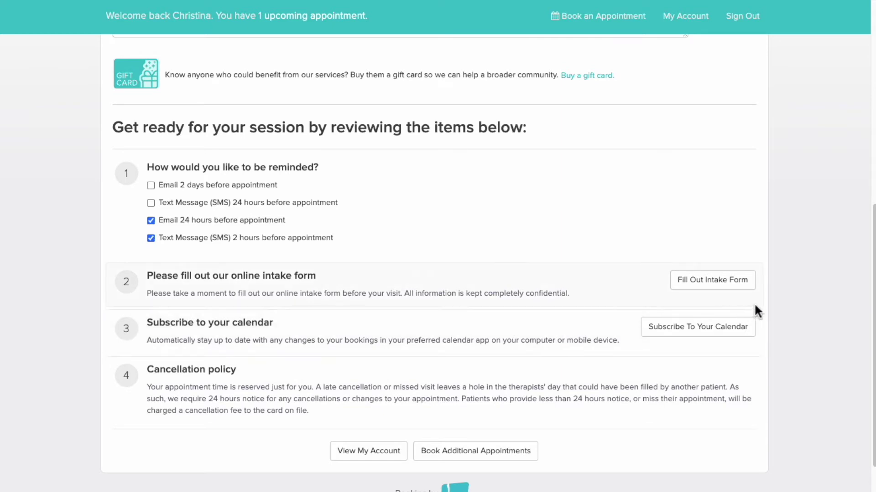
click(692, 291)
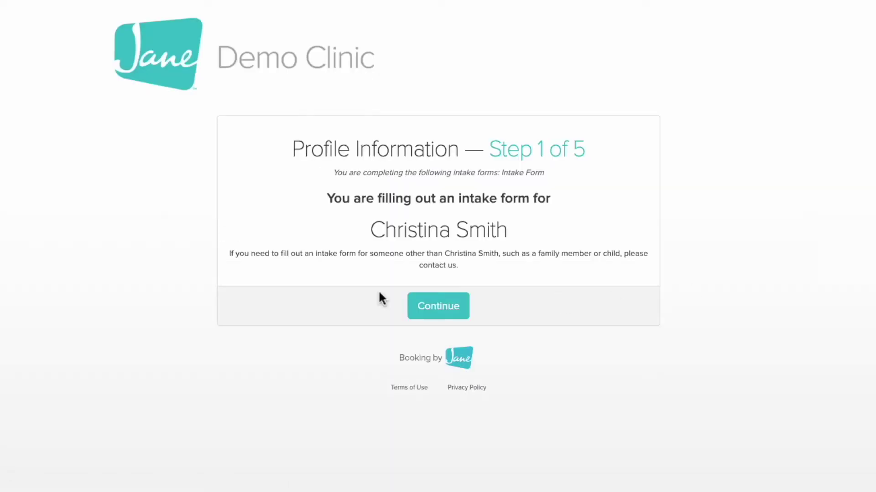
click(419, 303)
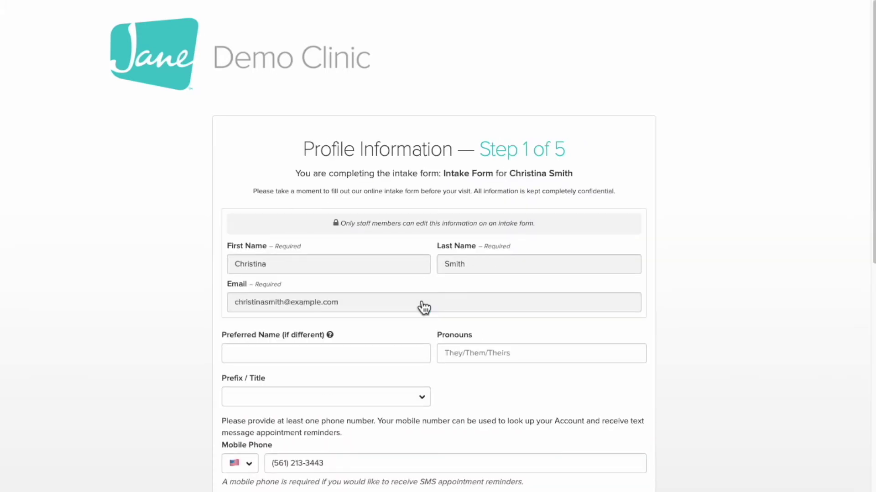
scroll(750, 294, down, 5)
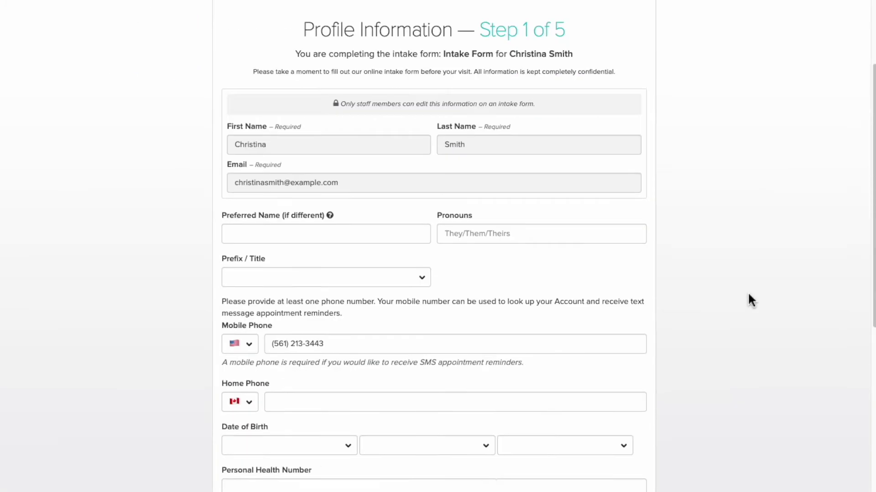
scroll(749, 295, up, 5)
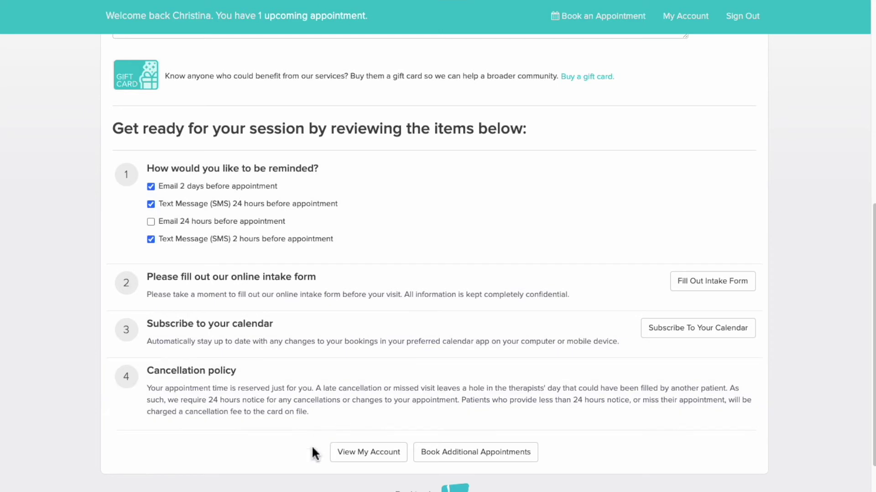
Step: Open the patient's account from the booking confirmation page
click(351, 456)
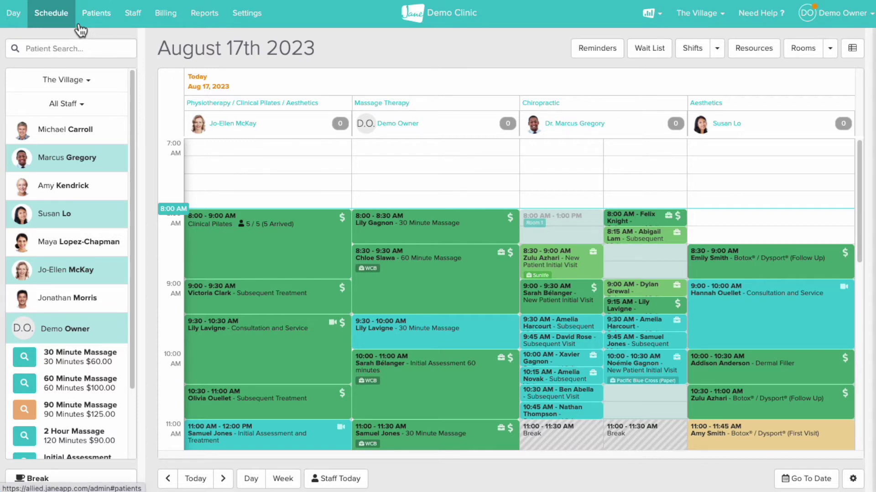
Step: Show the aesthetics practitioner's weekly schedule for August 13th - 19th and look through the appointments
mouse_move(79, 218)
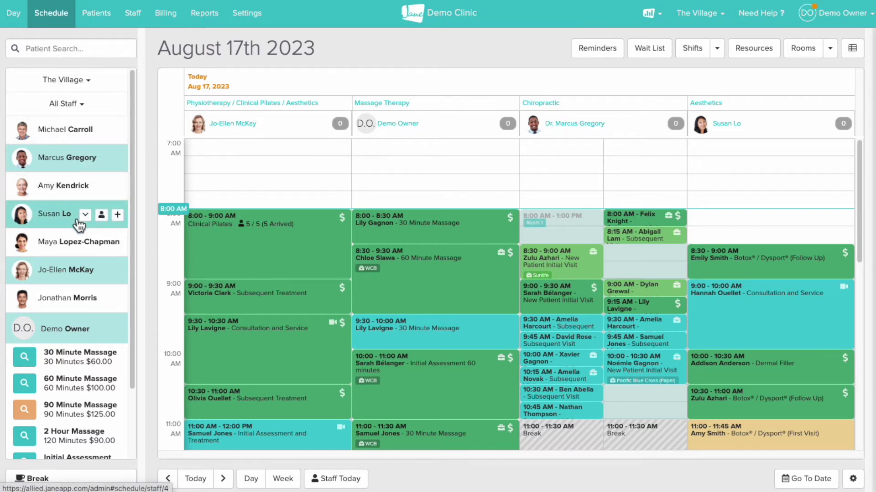
click(79, 222)
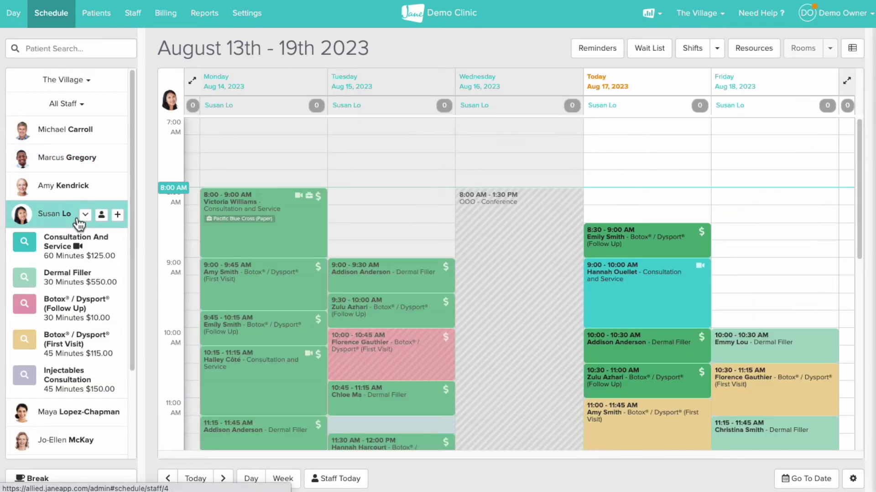
scroll(230, 246, down, 4)
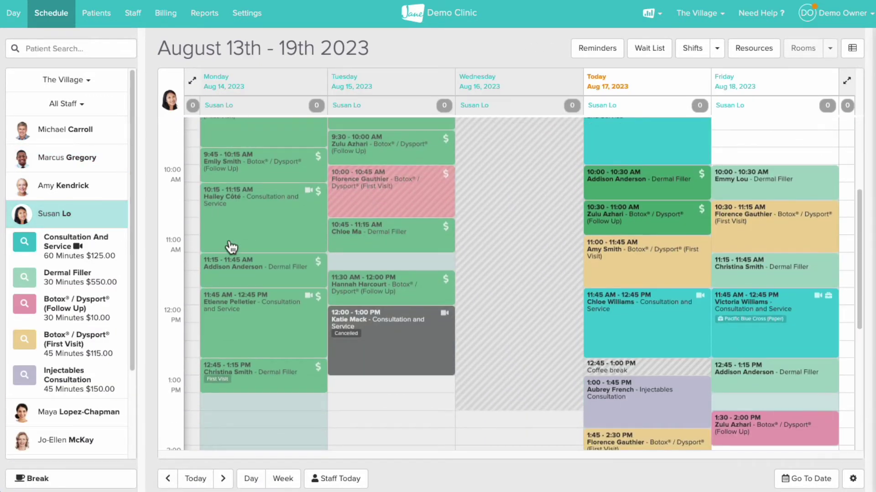
scroll(230, 246, up, 4)
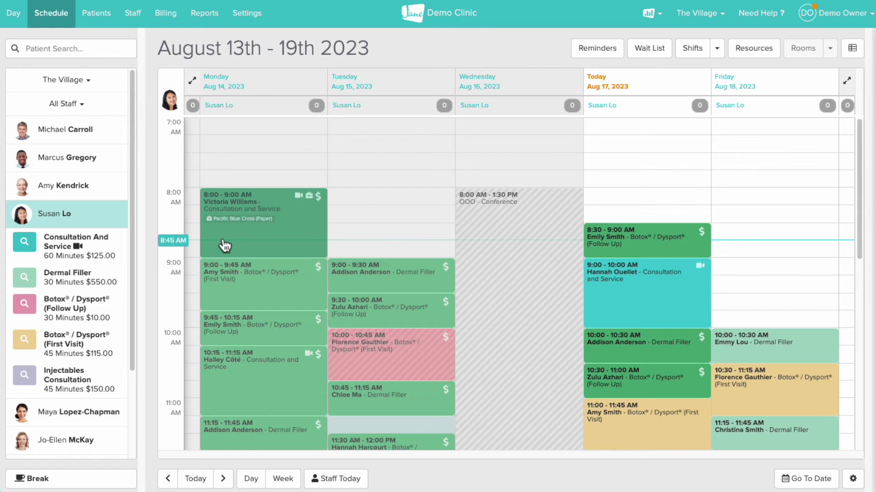
Step: Show all staff working today and mark the 9:30 AM 30 Minute Massage appointment as arrived
click(334, 478)
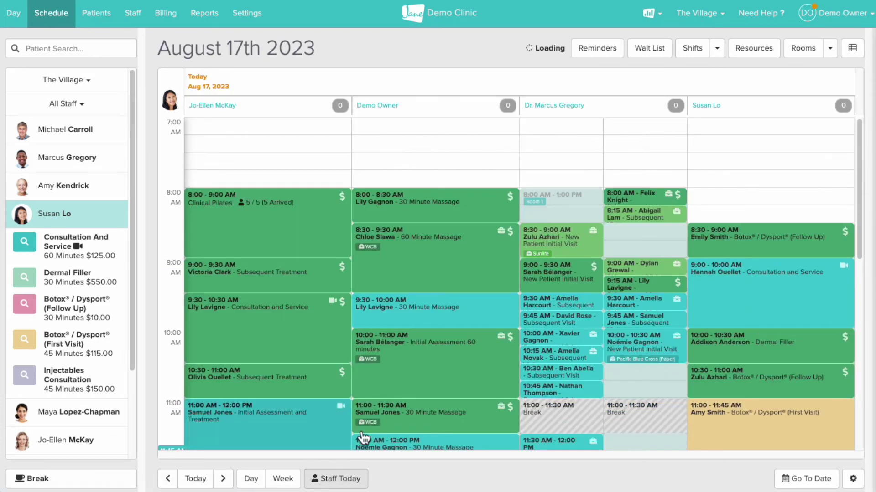
click(407, 337)
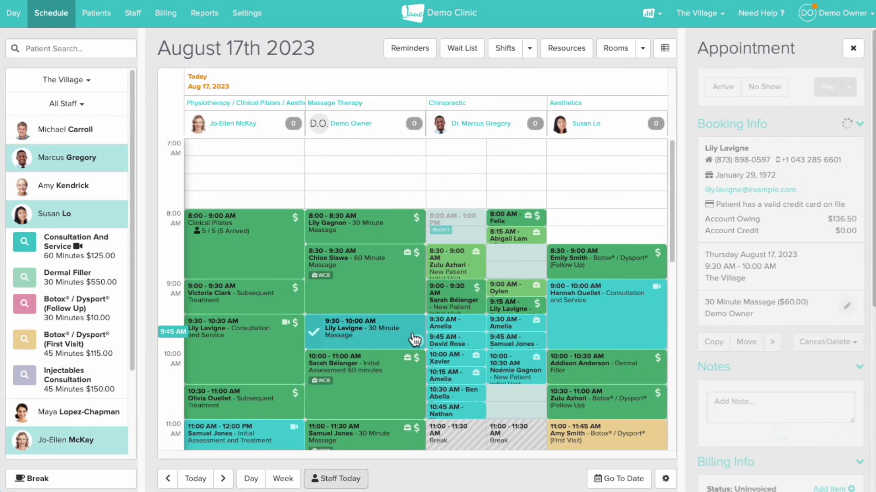
click(725, 89)
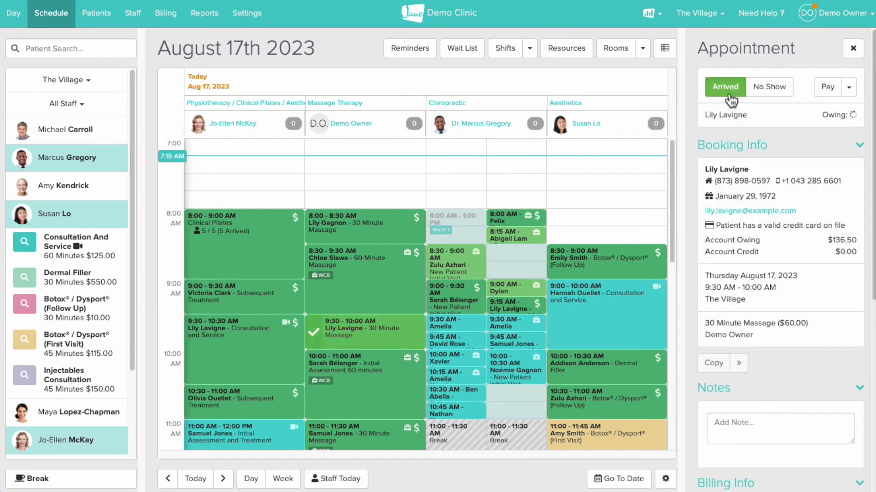
Step: Start payment for the 9:30 AM appointment, exclude the Exercise Ball and 60 Minute Massage invoices, and proceed to the payment methods
click(827, 90)
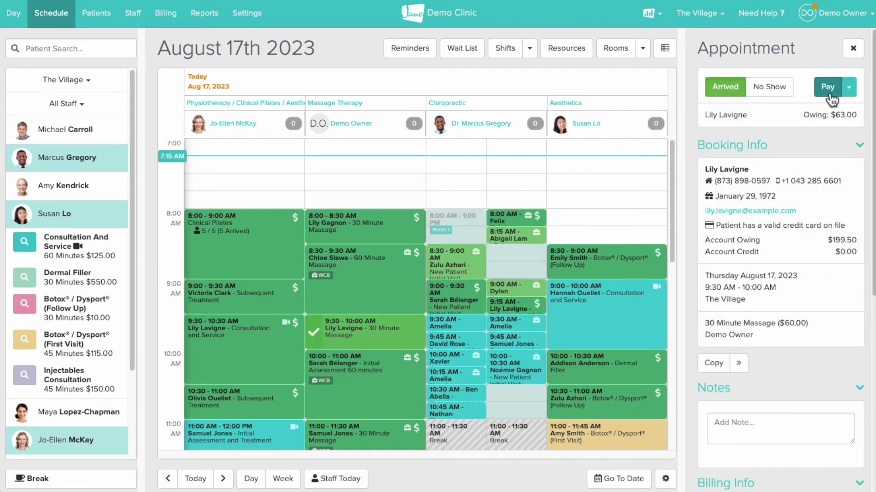
scroll(866, 228, down, 3)
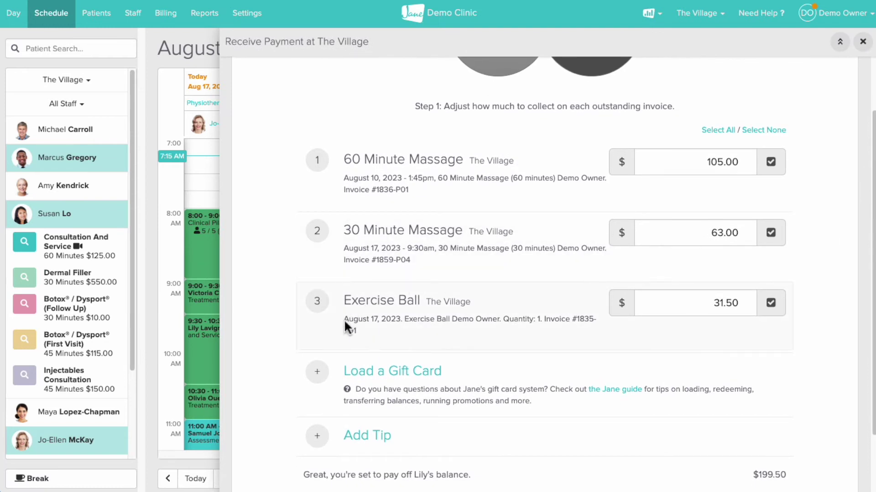
click(771, 304)
click(771, 162)
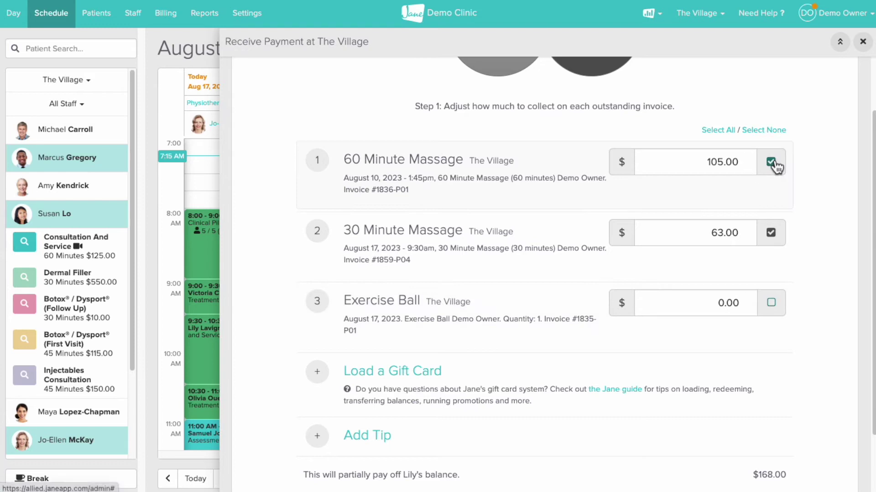
drag(872, 135, 867, 188)
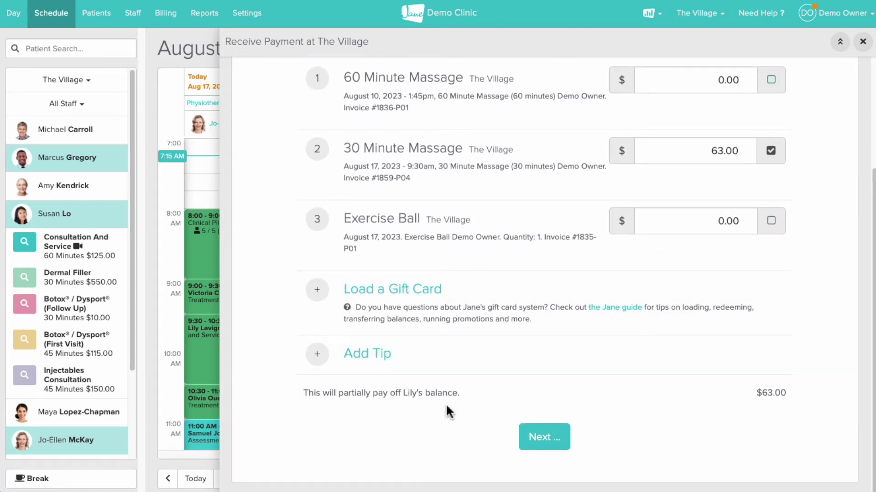
click(538, 440)
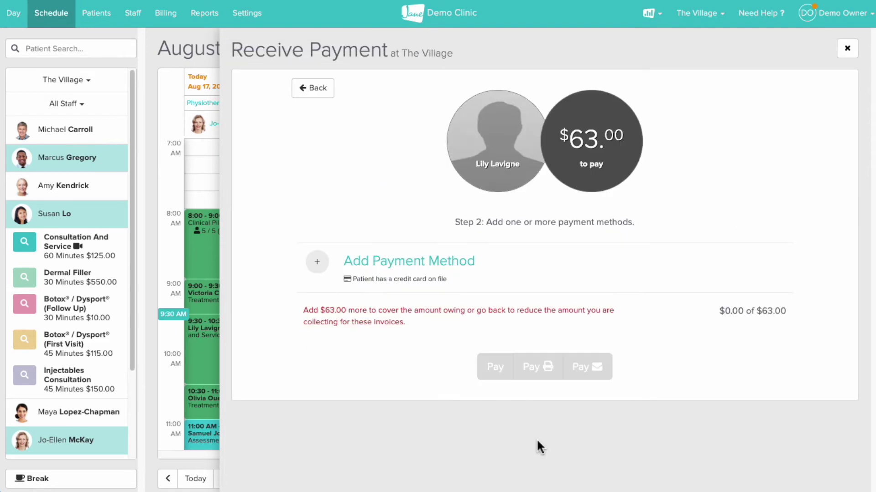
Step: Add a new credit card as the payment method, entering its card number, expiry date and security code, and save it
click(403, 265)
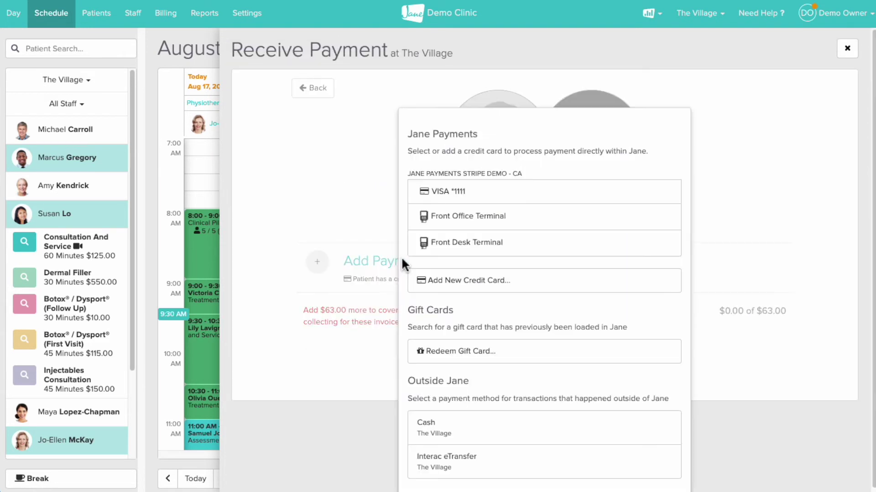
click(443, 288)
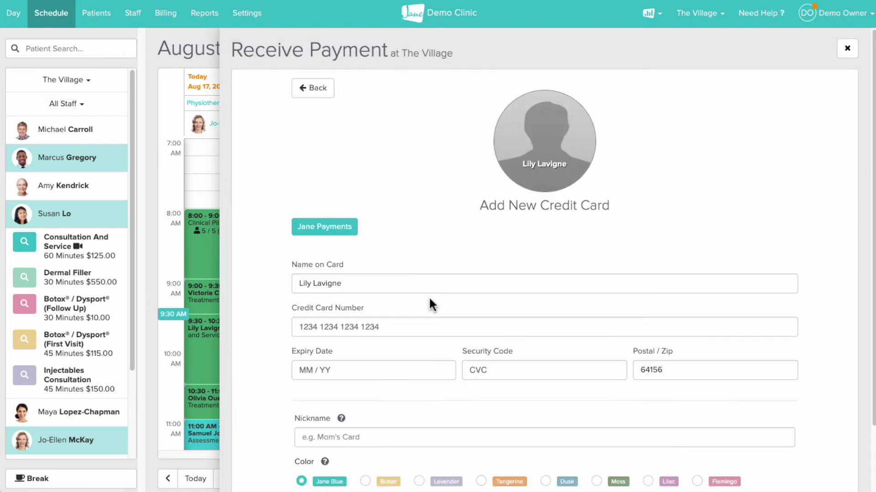
click(417, 327)
text(4111 111)
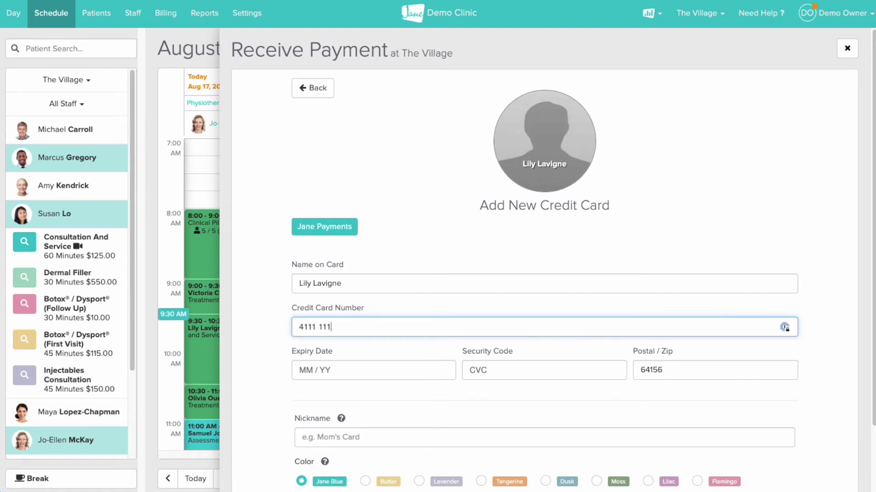
text(1 1111 1111)
click(397, 371)
text(11 / 23)
click(511, 373)
scroll(508, 381, down, 2)
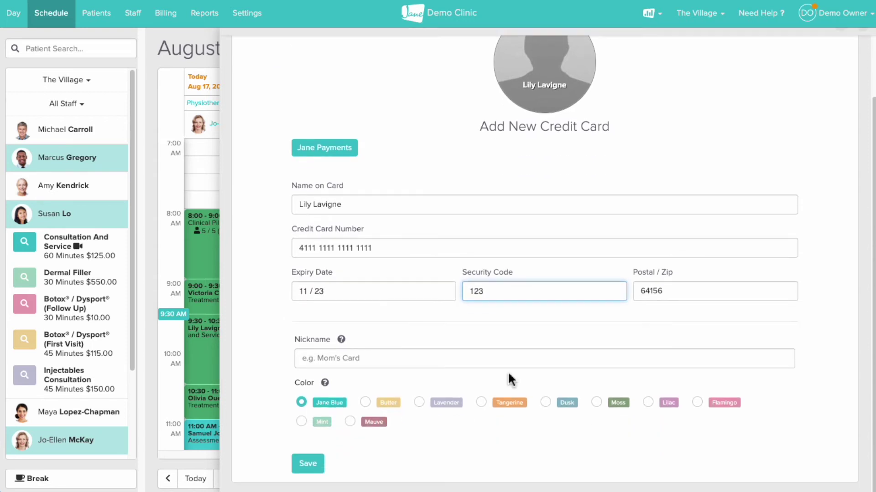
click(314, 463)
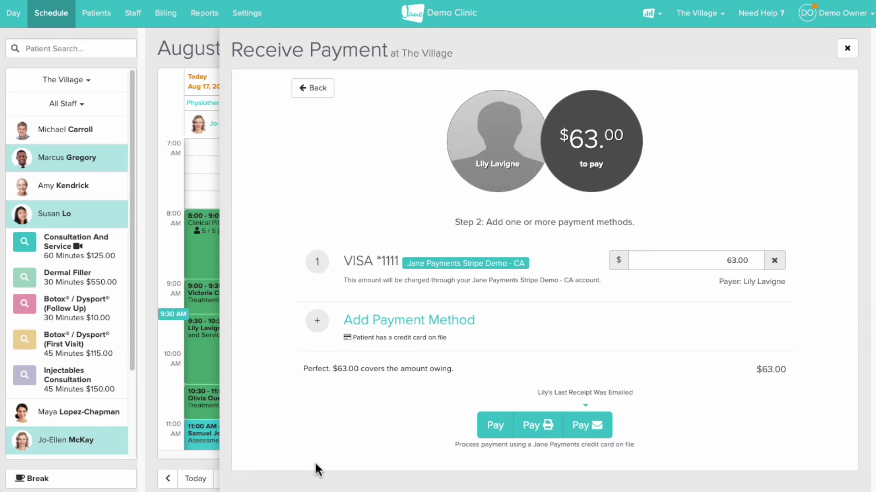
Step: Check the other available payment methods, then charge the $63.00 to the VISA card and email the receipt
click(436, 325)
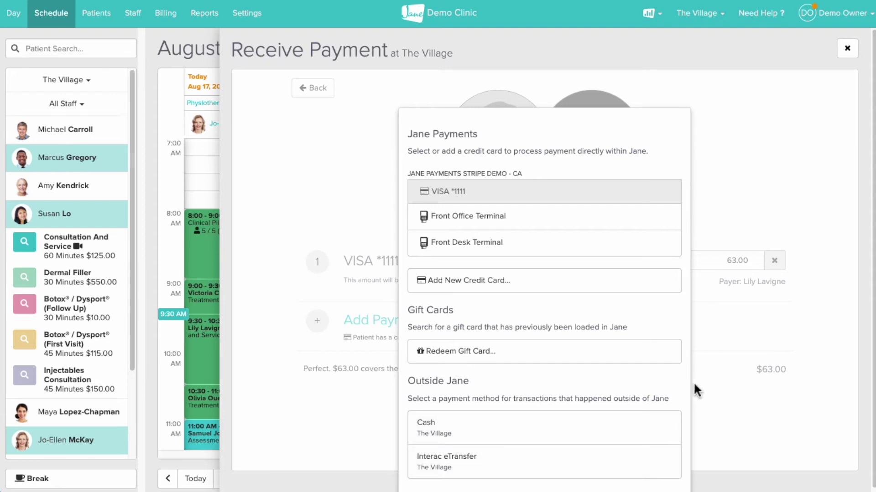
click(732, 388)
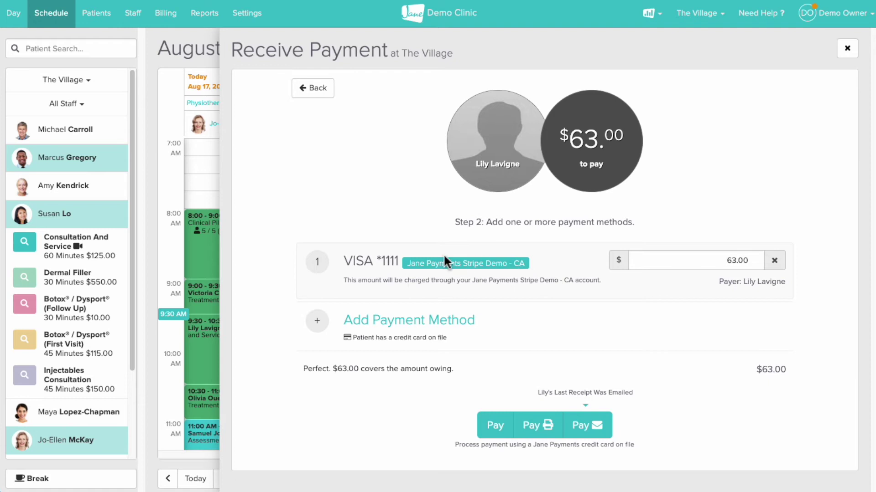
click(594, 429)
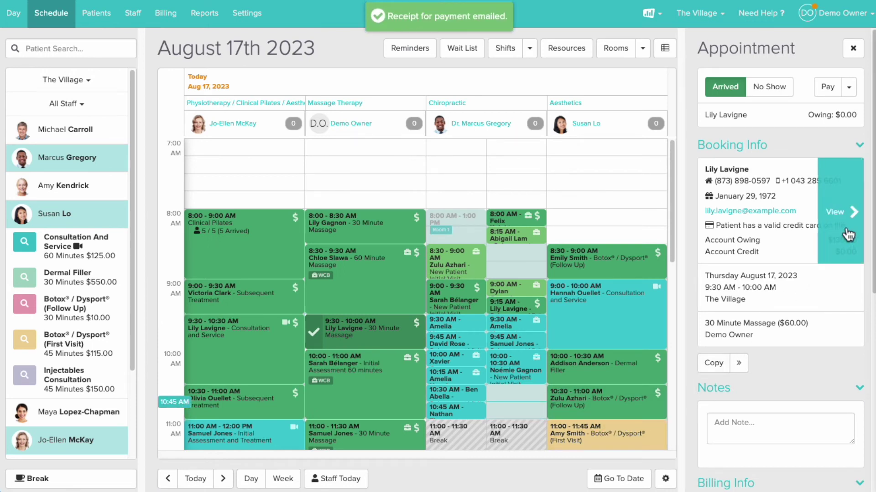
Step: Open the patient's profile from the appointment and read the latest payment receipt among the patient's messages
click(843, 225)
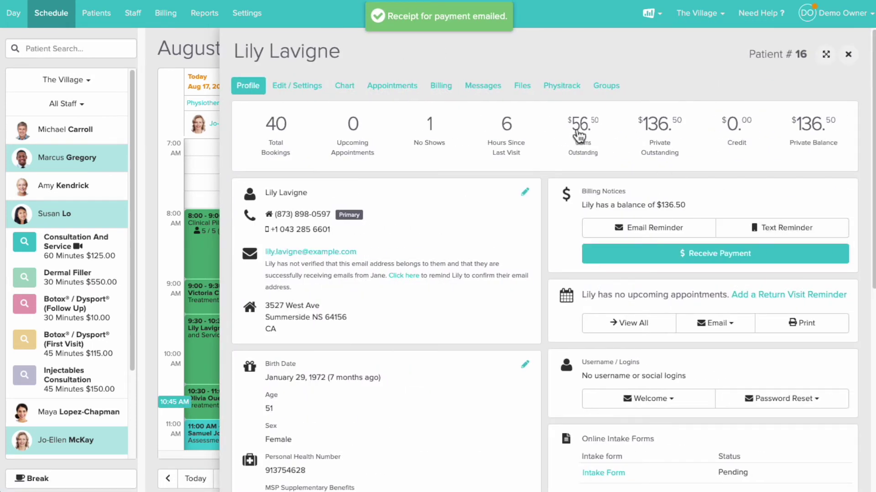
click(488, 89)
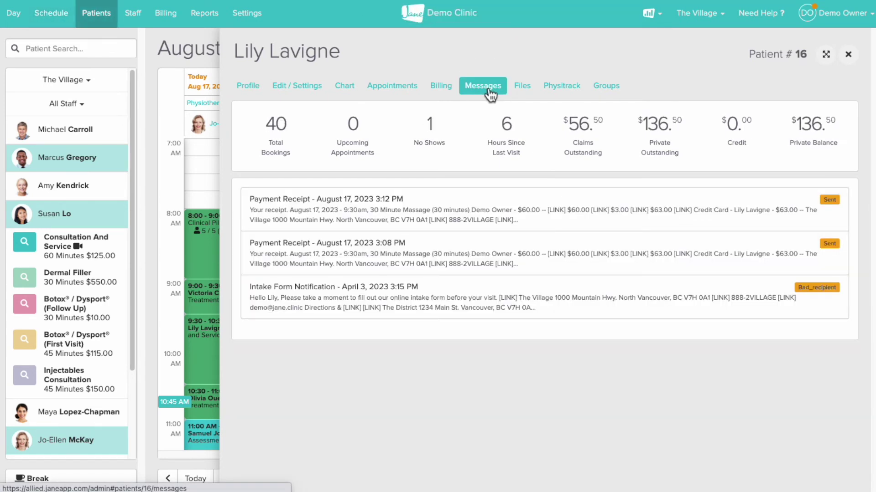
click(519, 212)
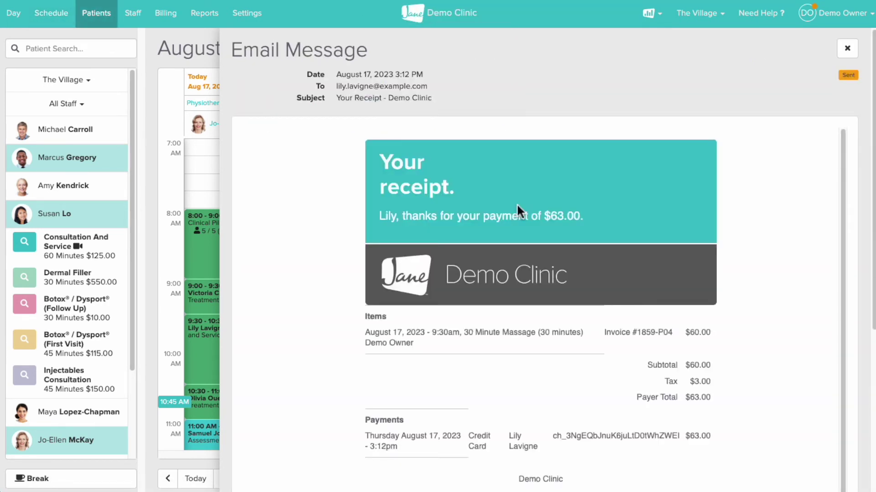
drag(843, 165, 864, 149)
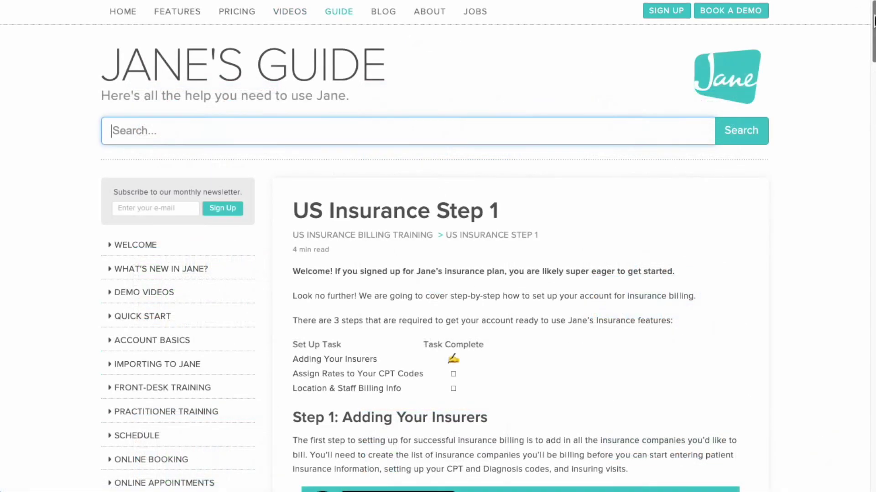
Step: Look through the US Insurance Step 1 page of Jane's Guide
drag(873, 20, 870, 64)
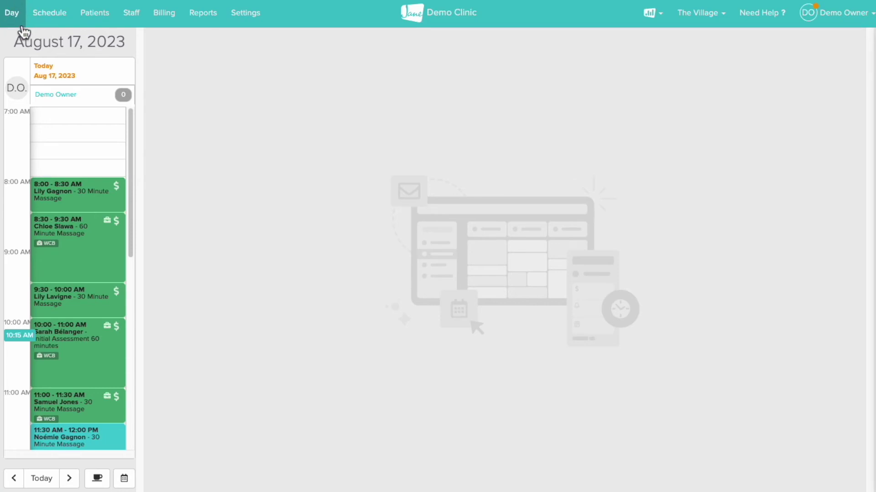
Step: Open the patient's chart from the 9:30 AM appointment in the day schedule and review the January 22, 2023 entry
drag(130, 143, 136, 197)
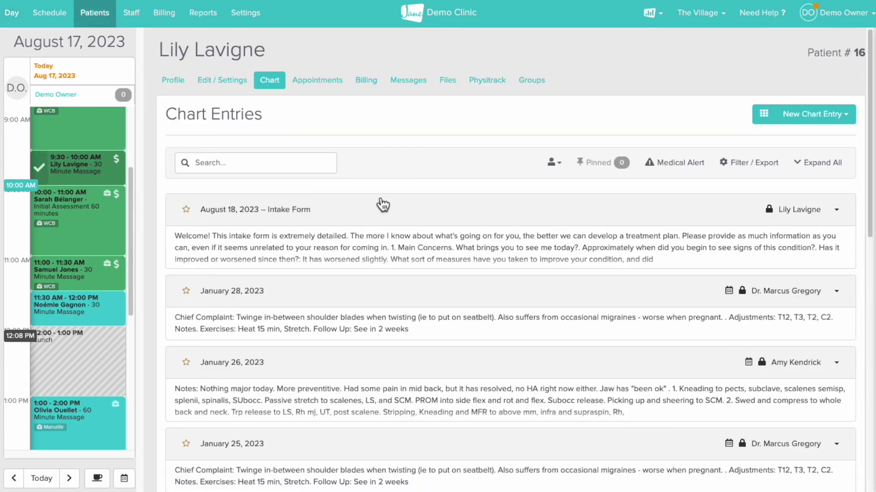
click(871, 134)
drag(871, 133, 871, 279)
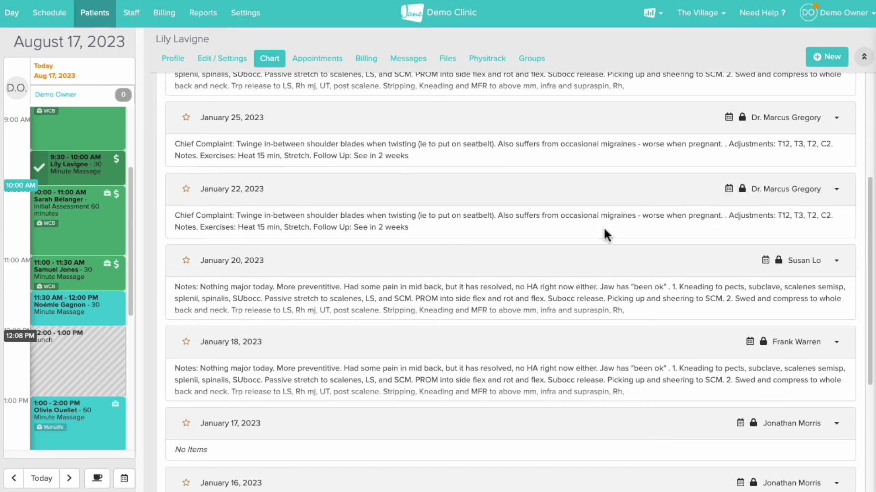
click(440, 225)
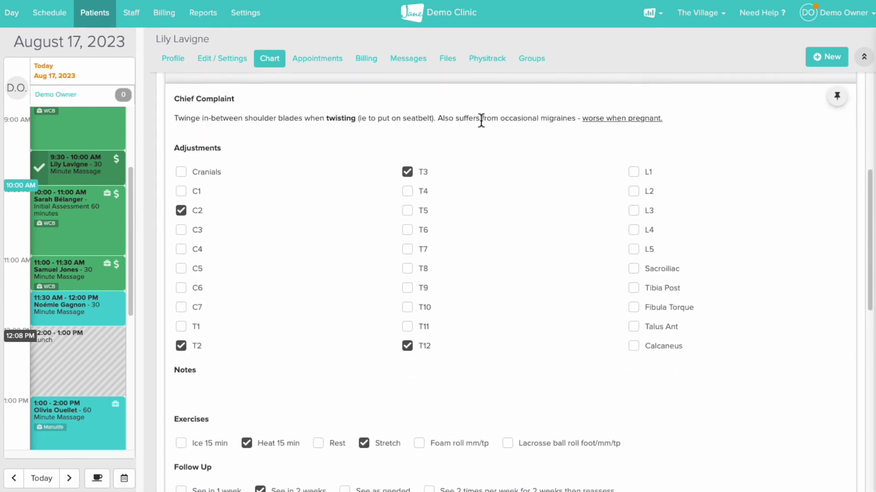
scroll(478, 121, up, 1)
click(480, 117)
scroll(456, 146, up, 8)
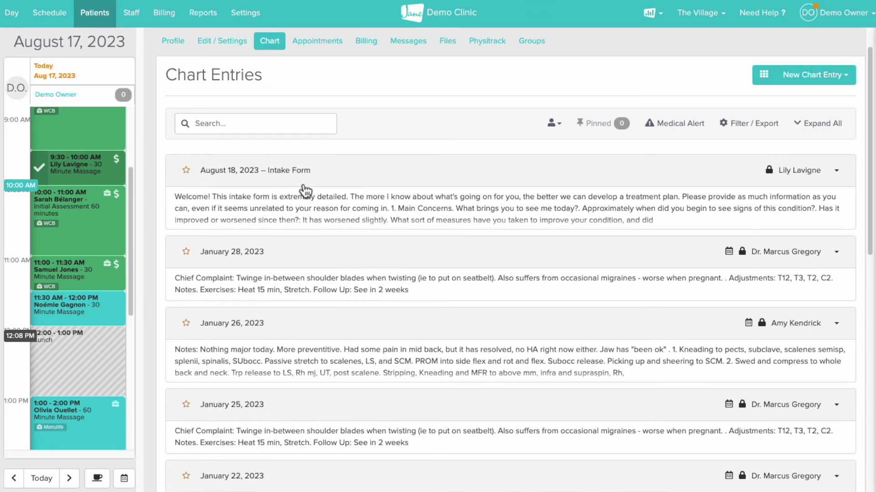
Step: Expand the August 18, 2023 intake form and the January 28, 2023 chart entry in turn, collapsing each after review
click(353, 175)
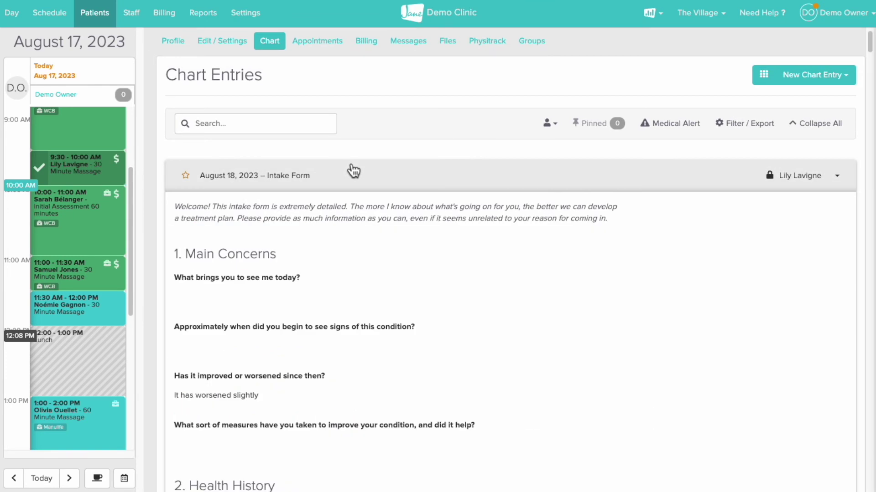
click(349, 177)
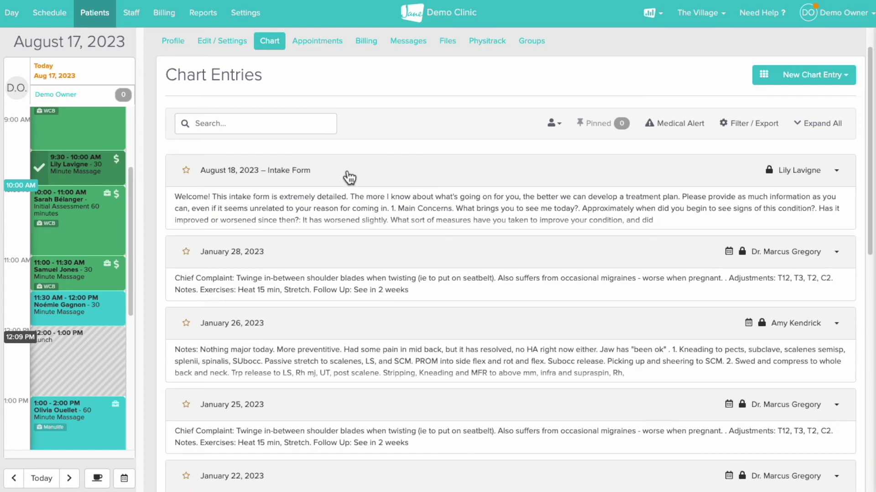
click(388, 259)
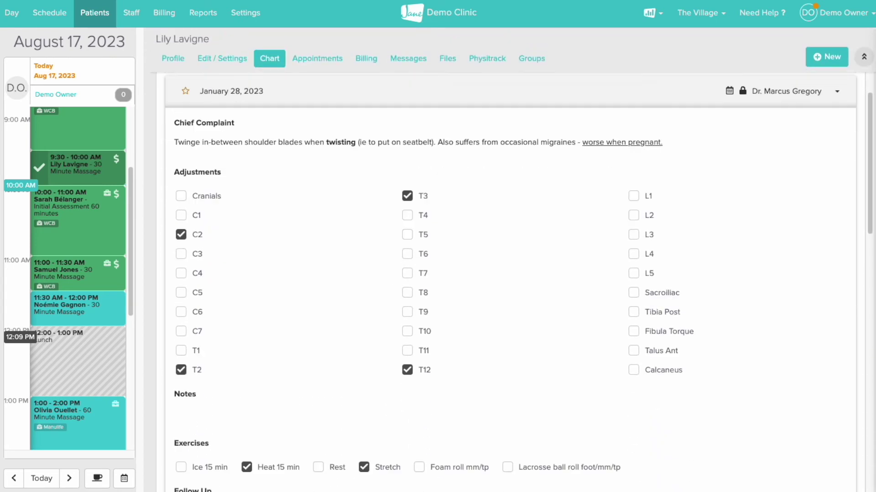
drag(870, 157, 869, 121)
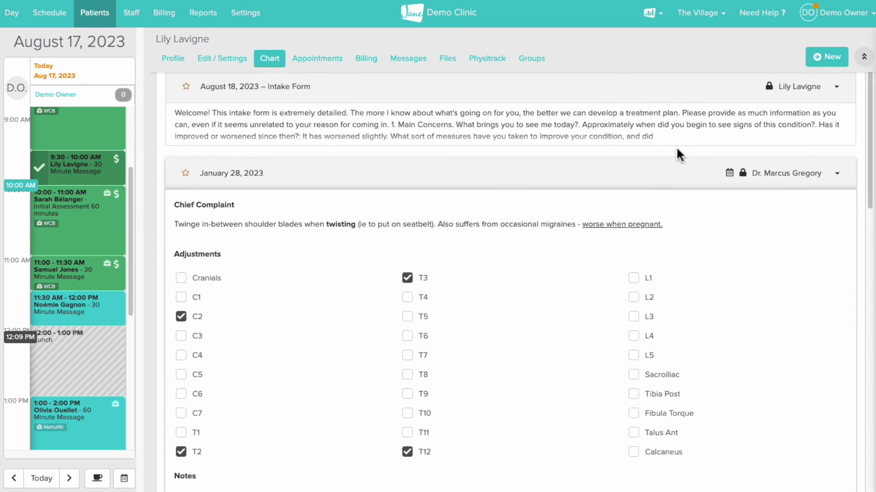
click(630, 176)
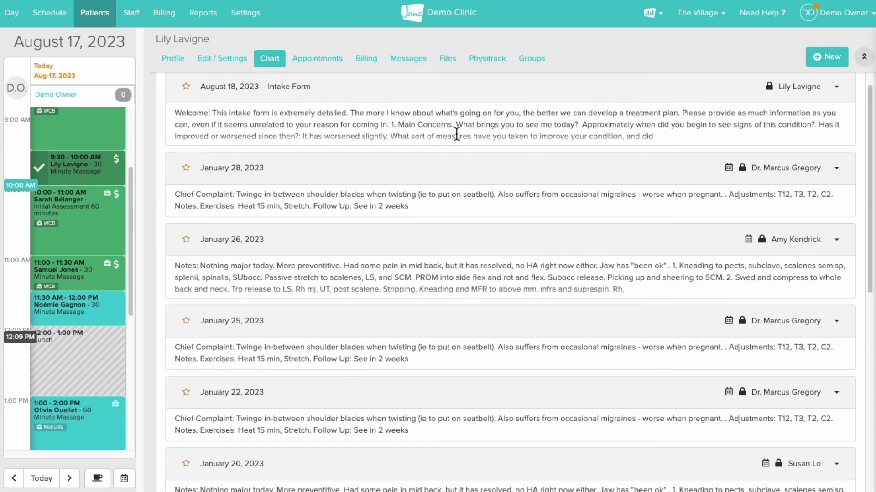
Step: Add the 4-Post Treatment Details template from the library's Massage Therapy discipline to Demo Owner's chart templates, previewing Health History Intake first
click(136, 19)
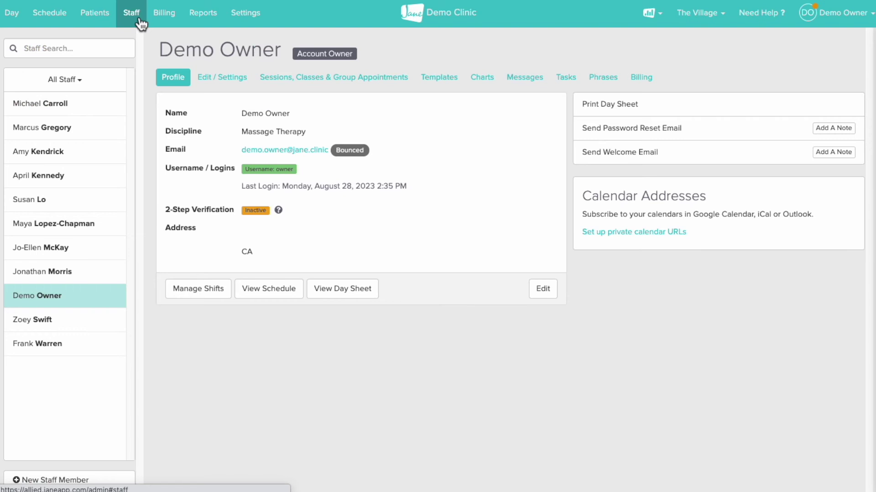
click(439, 78)
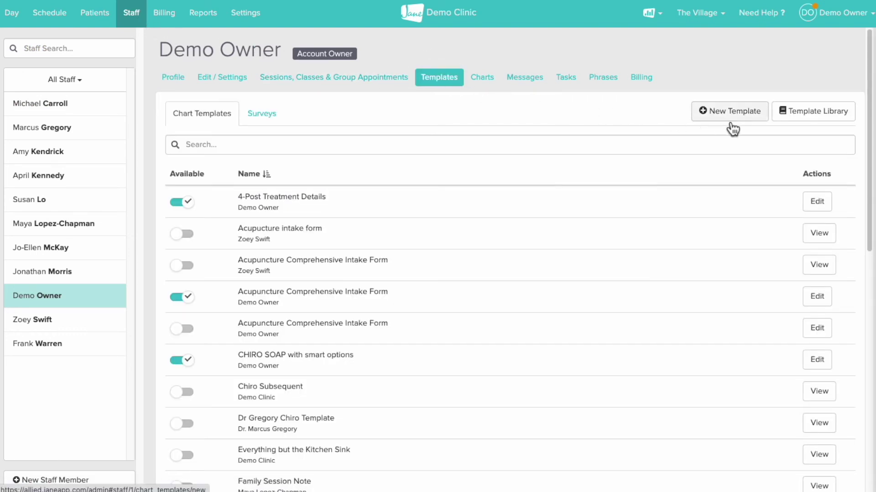
click(799, 117)
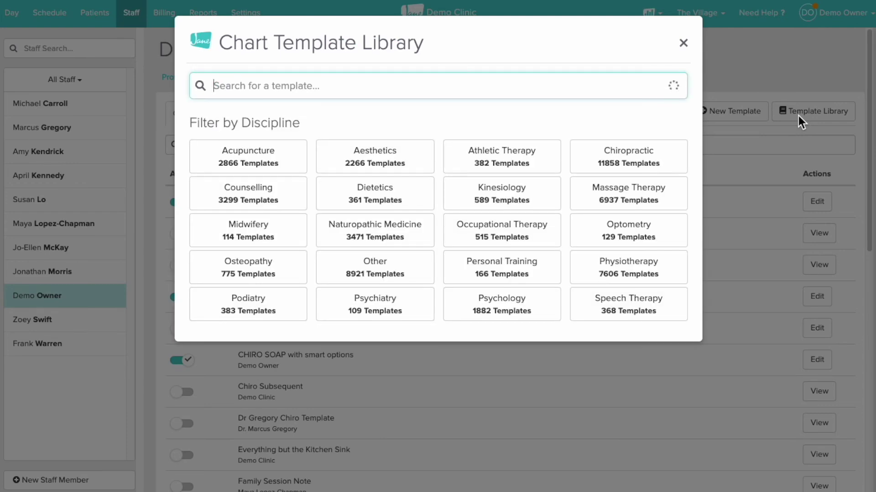
click(655, 184)
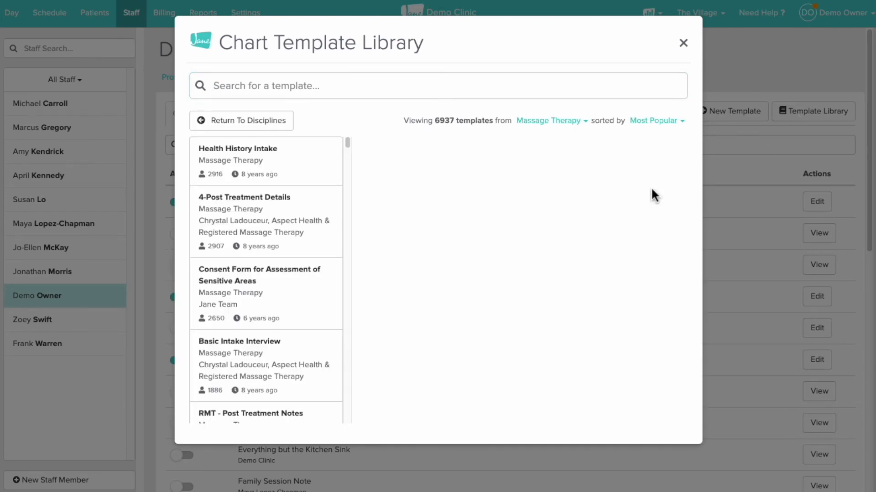
click(286, 176)
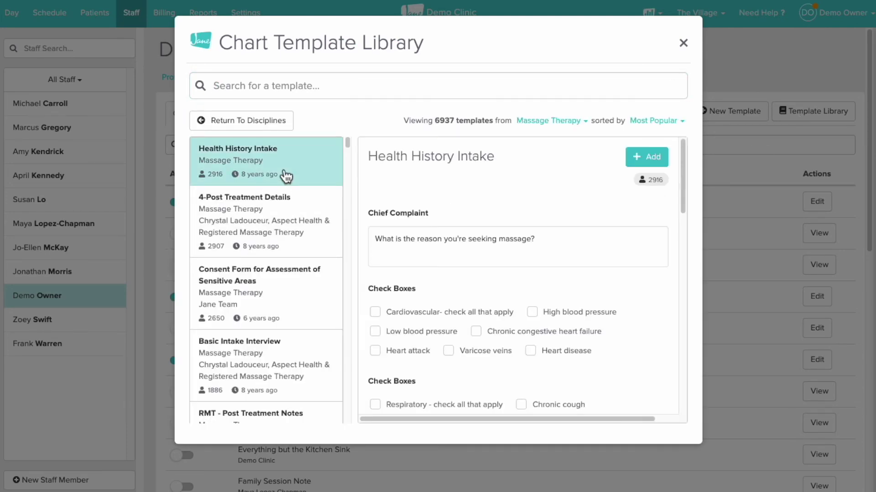
click(285, 227)
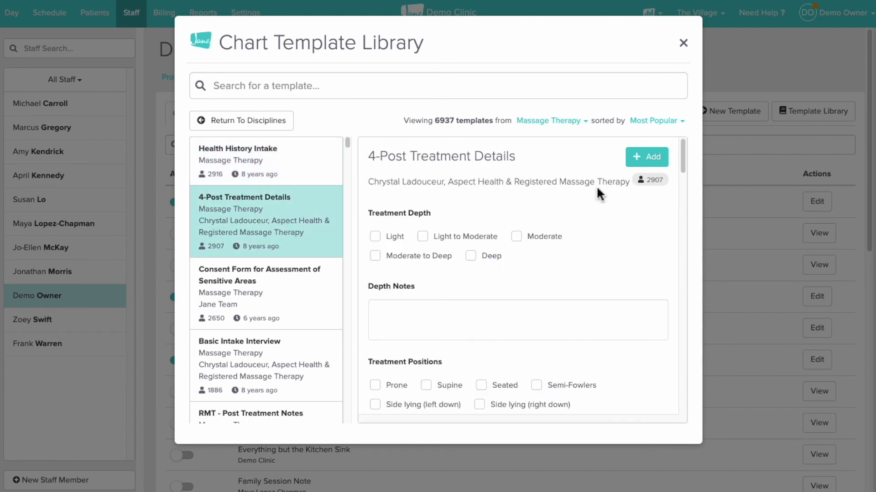
click(634, 160)
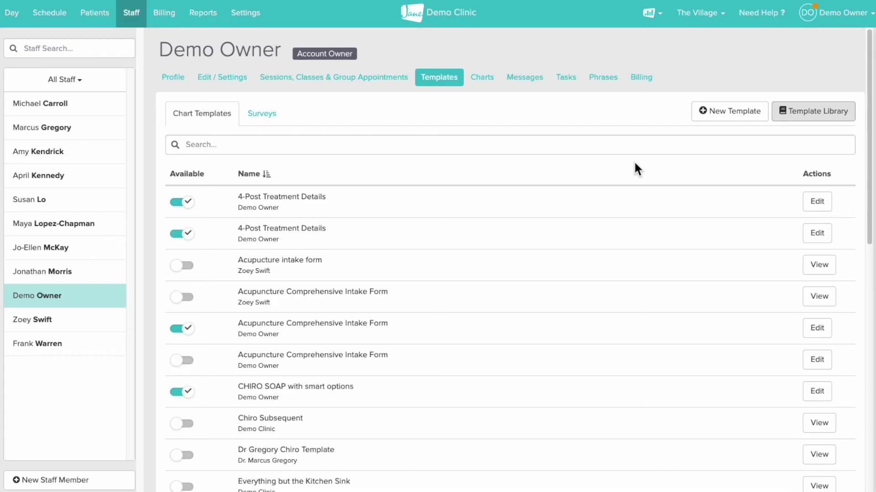
Step: Create a new chart template and name it with the author's first name in possessive form followed by "simple template"
click(709, 114)
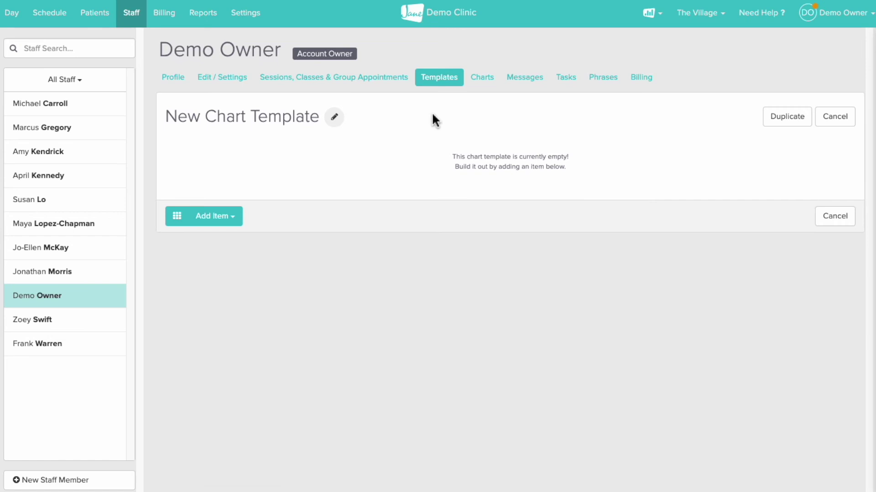
click(334, 117)
key(BackSpace)
key(BackSpace)
key(BackSpace)
key(BackSpace)
key(BackSpace)
key(BackSpace)
key(BackSpace)
key(BackSpace)
key(BackSpace)
key(BackSpace)
key(BackSpace)
key(BackSpace)
key(BackSpace)
key(BackSpace)
key(BackSpace)
key(BackSpace)
key(BackSpace)
key(BackSpace)
text(Christina's simple template)
click(589, 143)
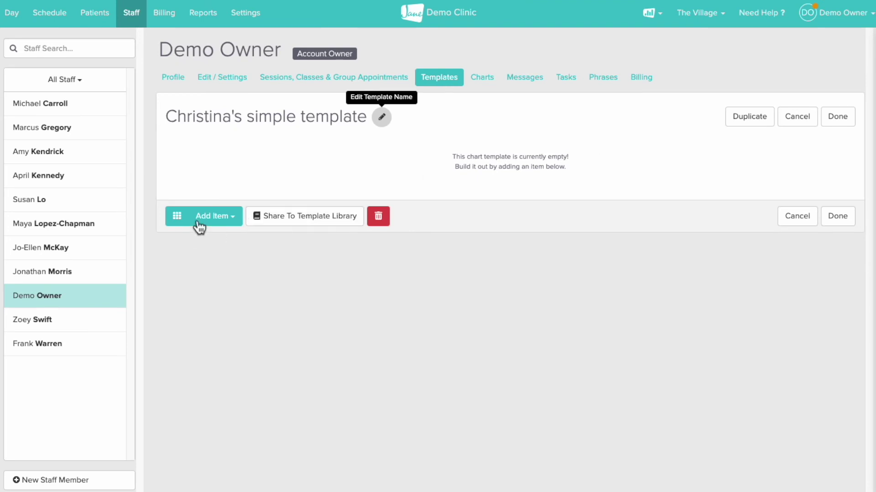
Step: Add Check Boxes, Body Chart and Note items to the new chart template and save it
click(178, 218)
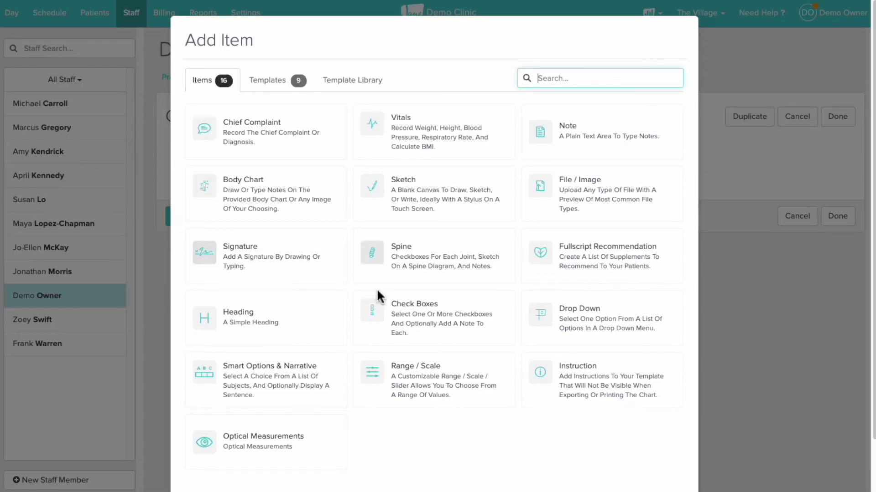
click(410, 322)
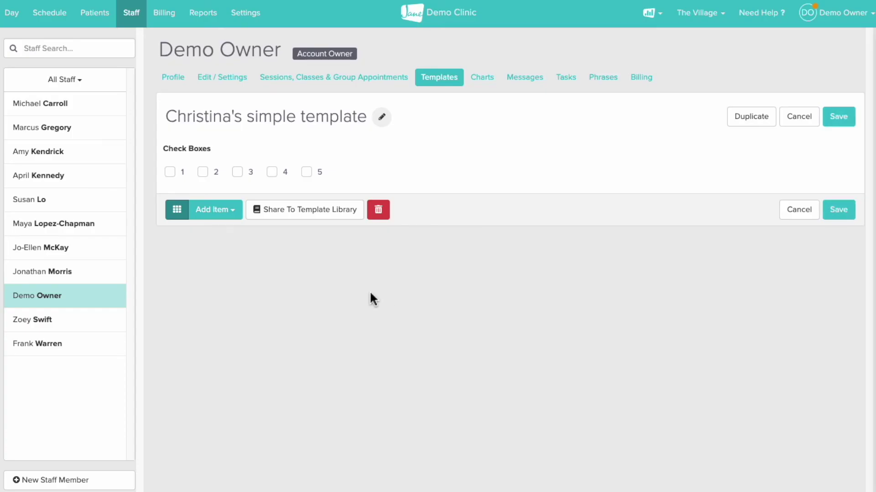
click(174, 218)
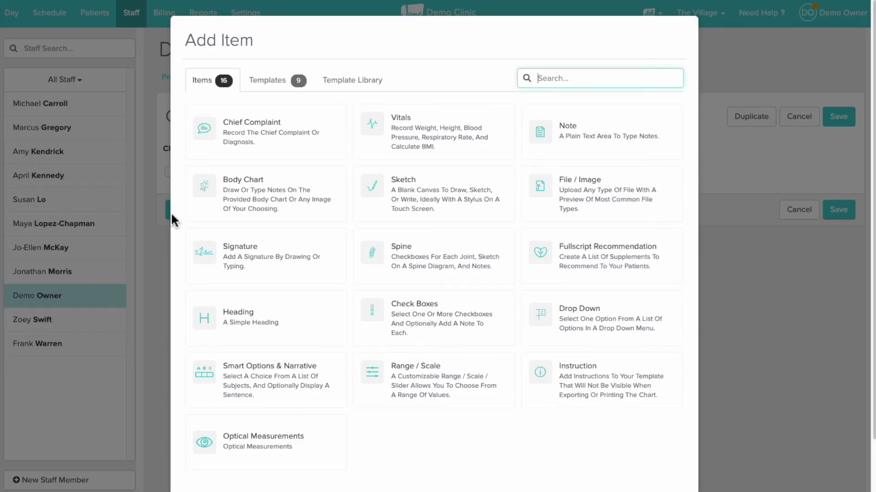
click(208, 200)
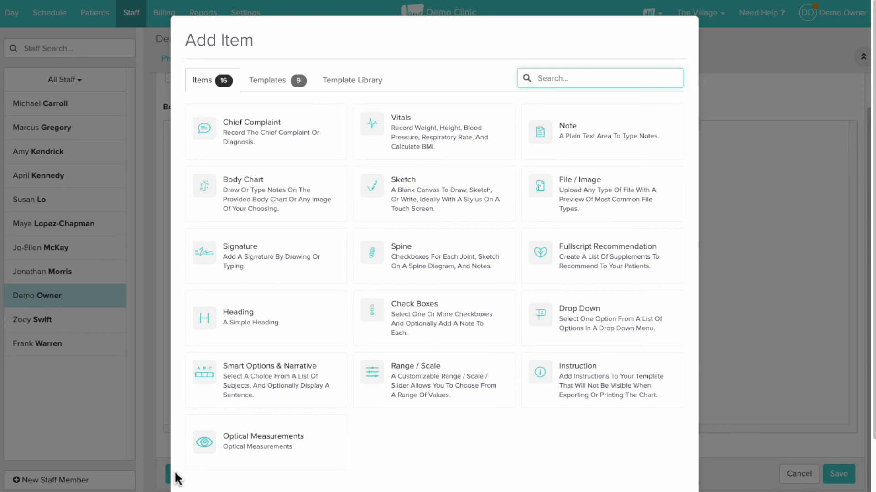
click(590, 157)
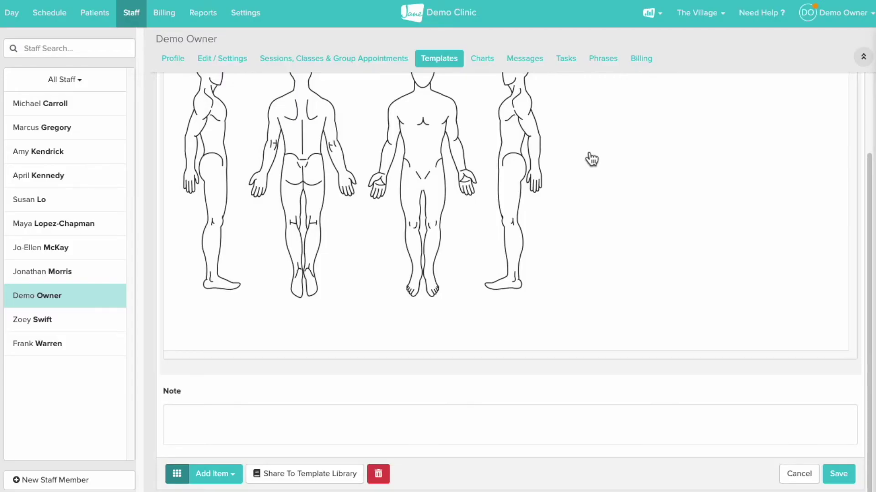
click(840, 476)
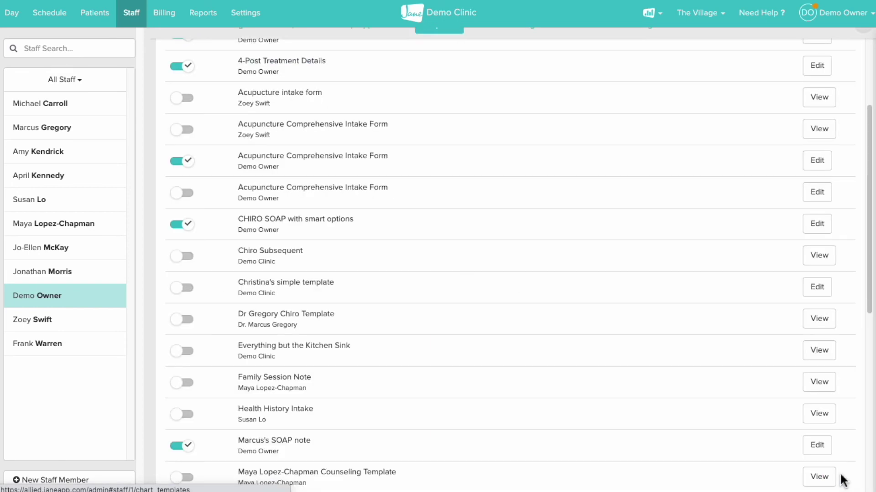
Step: Open the patient's chart from the 9:30 AM appointment in the day schedule and start a chart entry from the new simple template
click(17, 15)
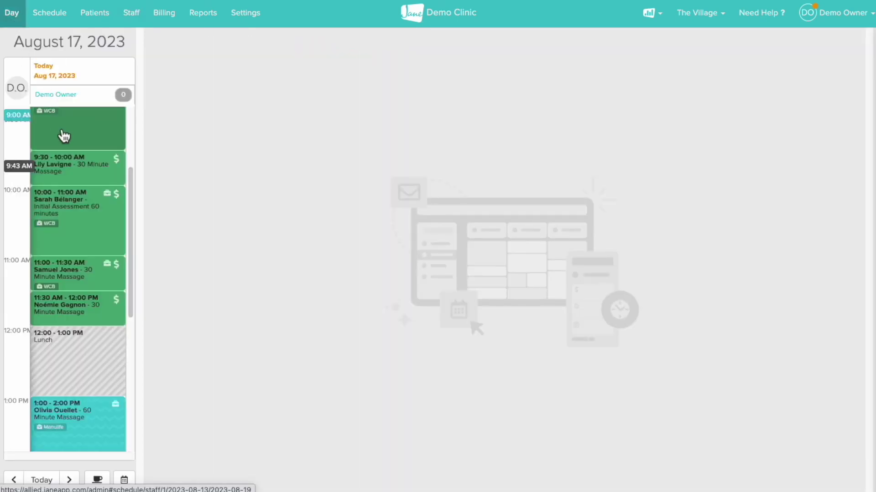
click(80, 166)
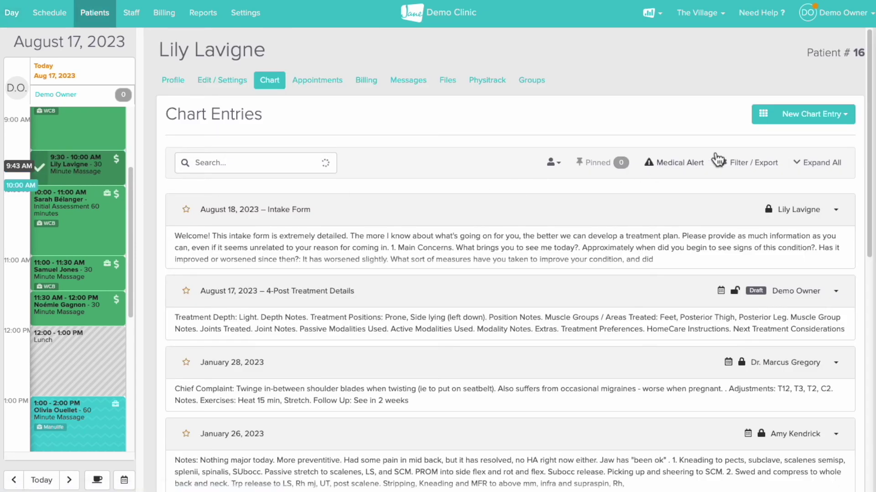
click(801, 120)
scroll(808, 261, down, 2)
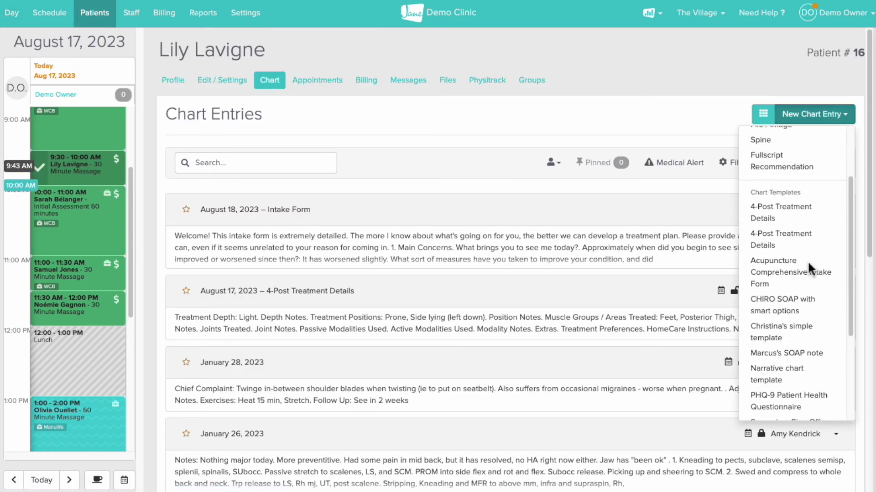
click(798, 327)
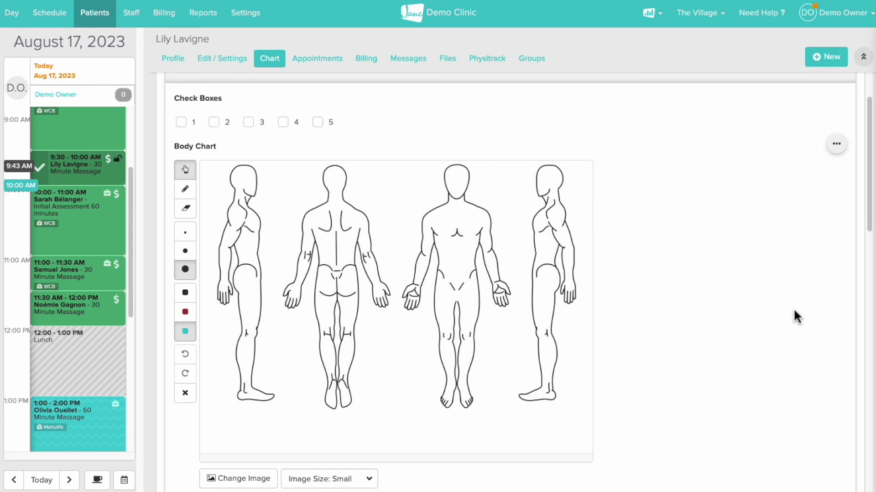
Step: Tick check boxes 2 and 5 and place a numbered marker on the back-view figure's left shoulder blade, opening its note field
click(214, 122)
click(318, 122)
scroll(326, 274, down, 1)
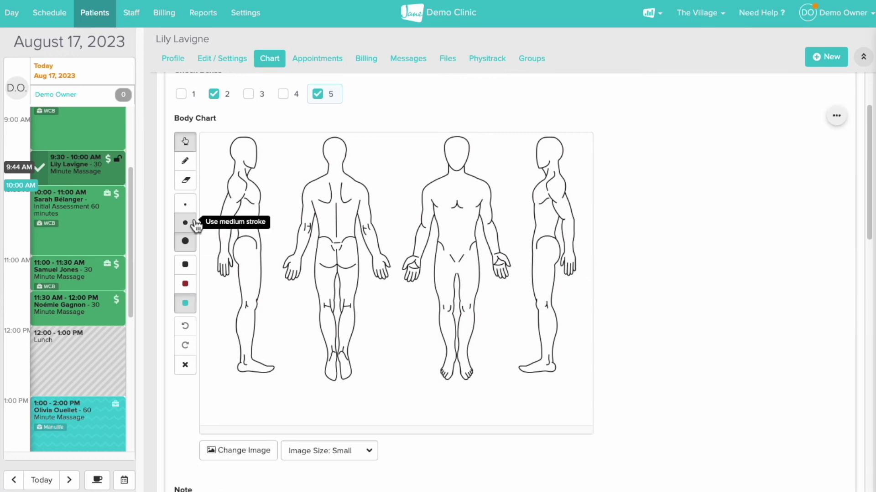
click(315, 192)
scroll(248, 439, down, 2)
click(246, 435)
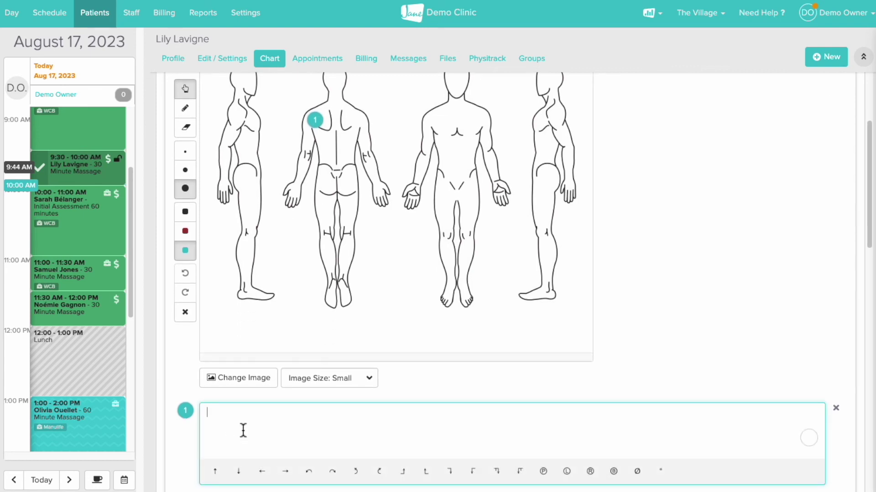
Step: Draw two eyes and a curved mouth in teal on the front-view figure's face with the body chart's pencil
scroll(211, 72, up, 1)
click(184, 129)
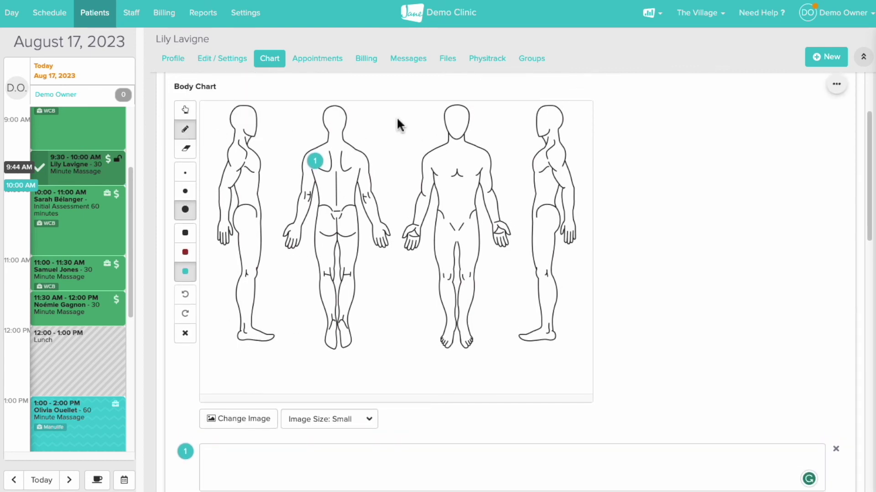
click(448, 117)
click(465, 118)
drag(447, 124, 465, 129)
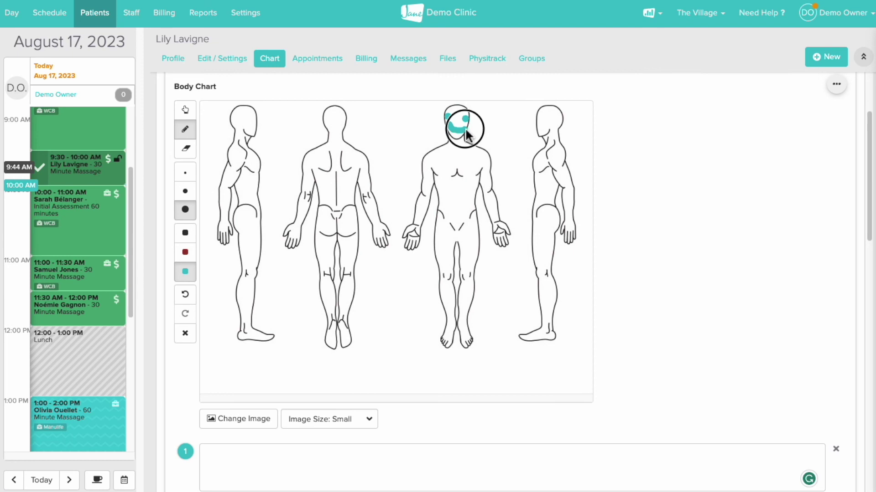
Step: Remove the Note section from the chart entry and sign the entry as Demo Owner
scroll(456, 201, down, 5)
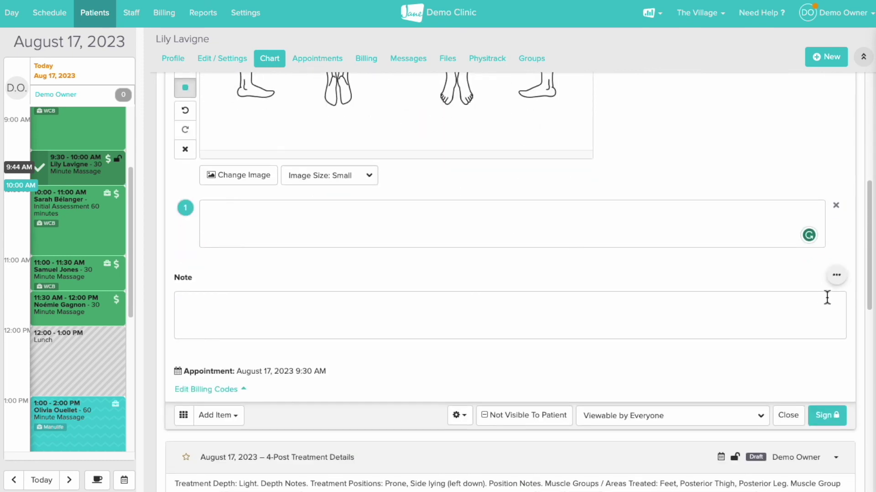
mouse_move(839, 290)
click(699, 275)
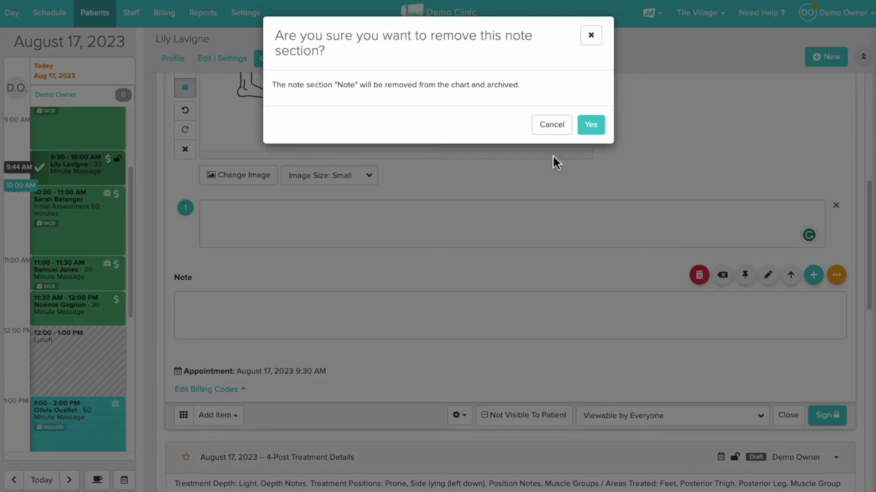
click(591, 126)
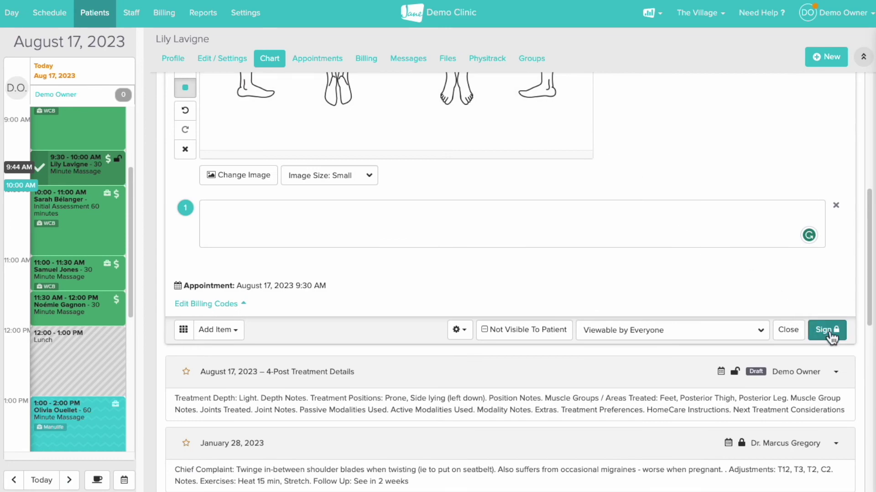
click(827, 332)
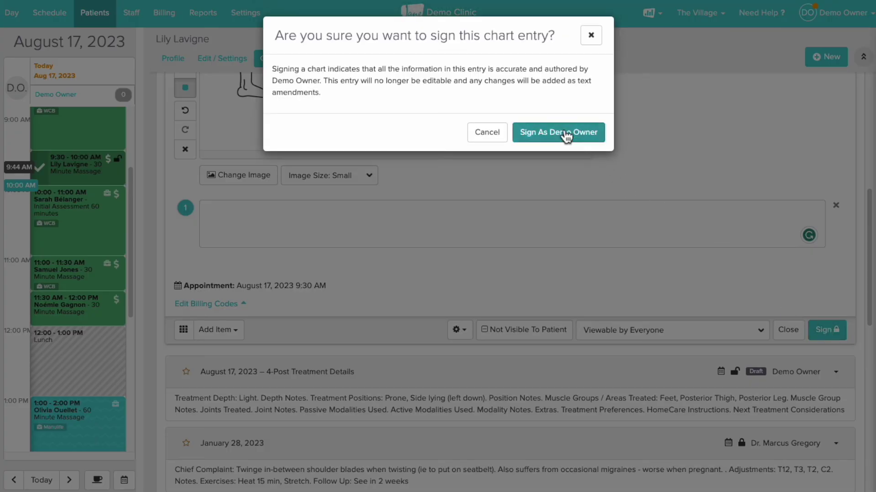
click(564, 139)
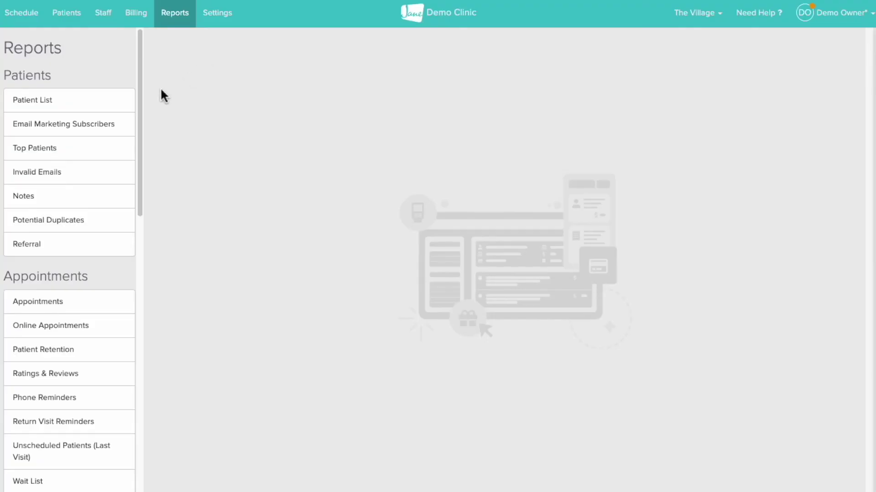
Step: Open the Transaction report from the billing reports and review its payment method summary
drag(140, 110, 157, 272)
click(112, 463)
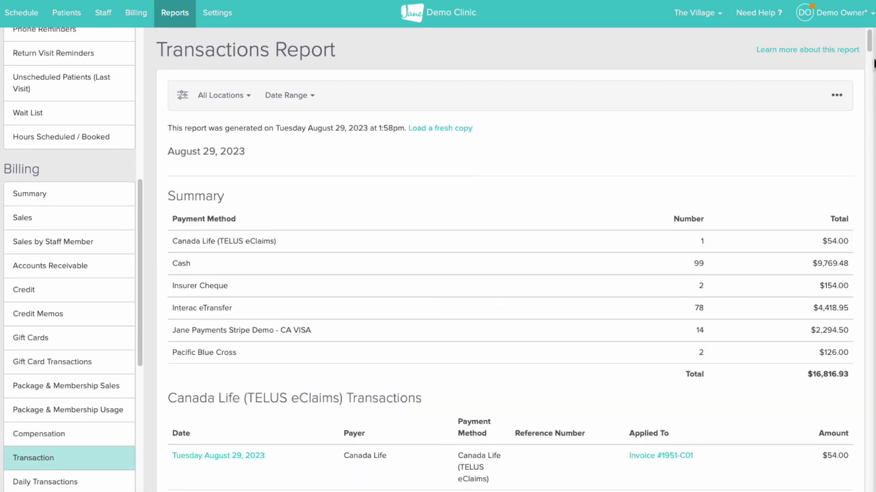
mouse_move(871, 51)
mouse_down()
mouse_move(872, 68)
mouse_move(871, 42)
mouse_move(873, 52)
mouse_up()
Step: Open the Compensation report and review the first staff member's income, commissions and fees for August 2023
click(121, 436)
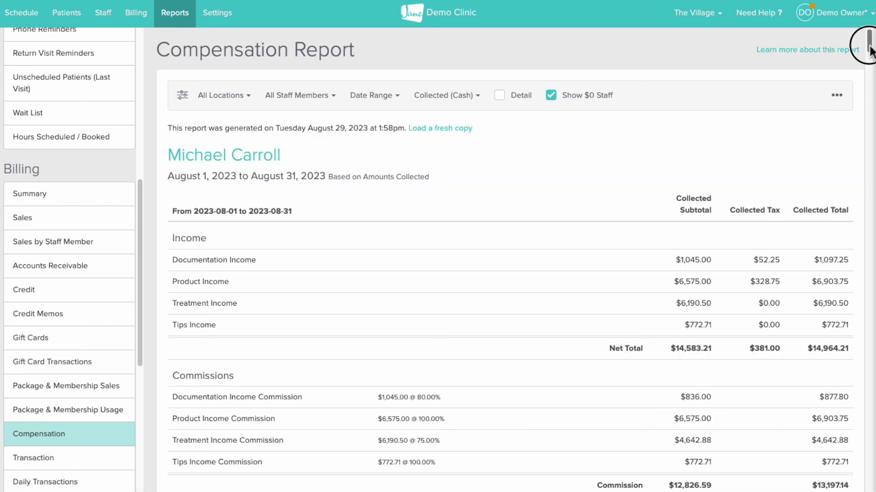
drag(869, 46, 871, 64)
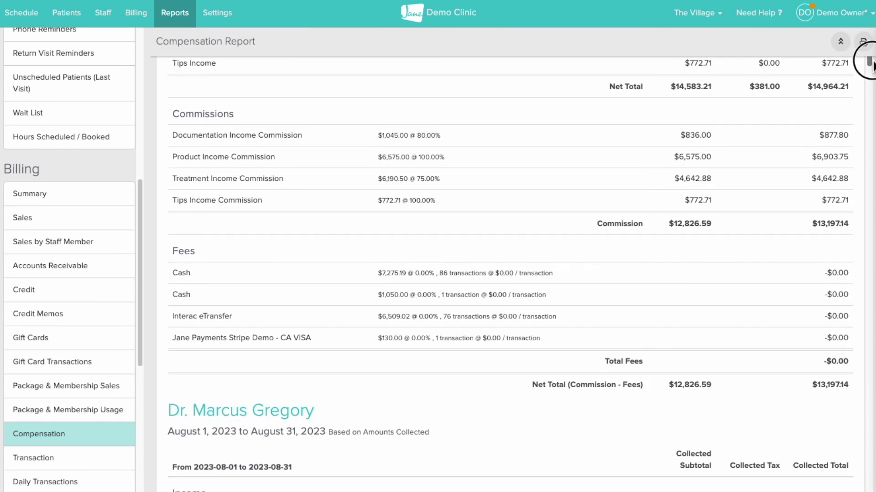
drag(872, 64, 872, 56)
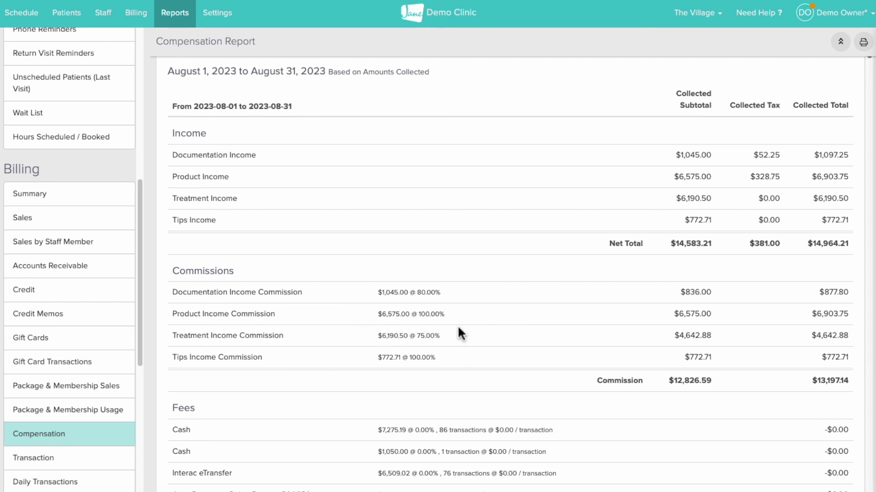
Step: Open the Sales report and review the invoice summary for August 17, 2023
click(136, 226)
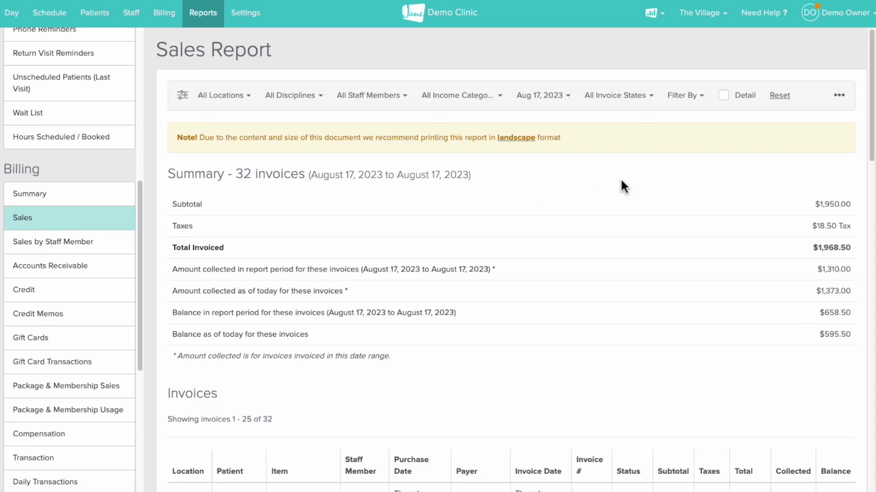
drag(870, 137, 870, 109)
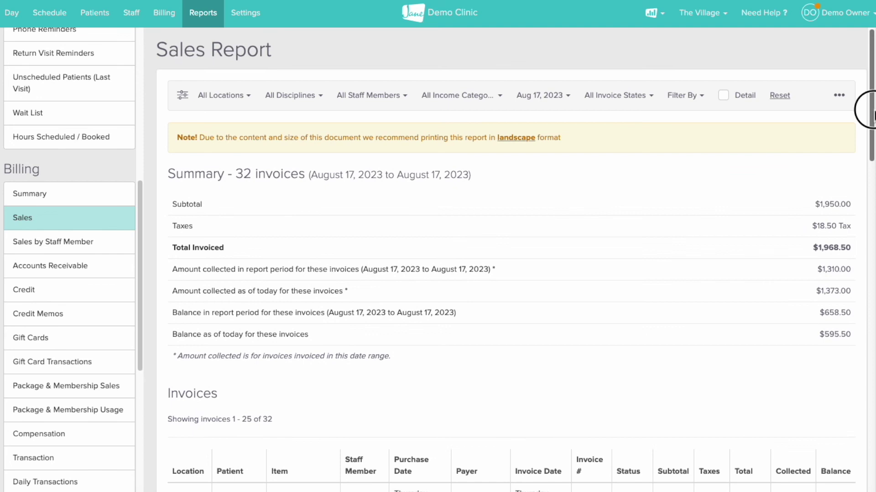